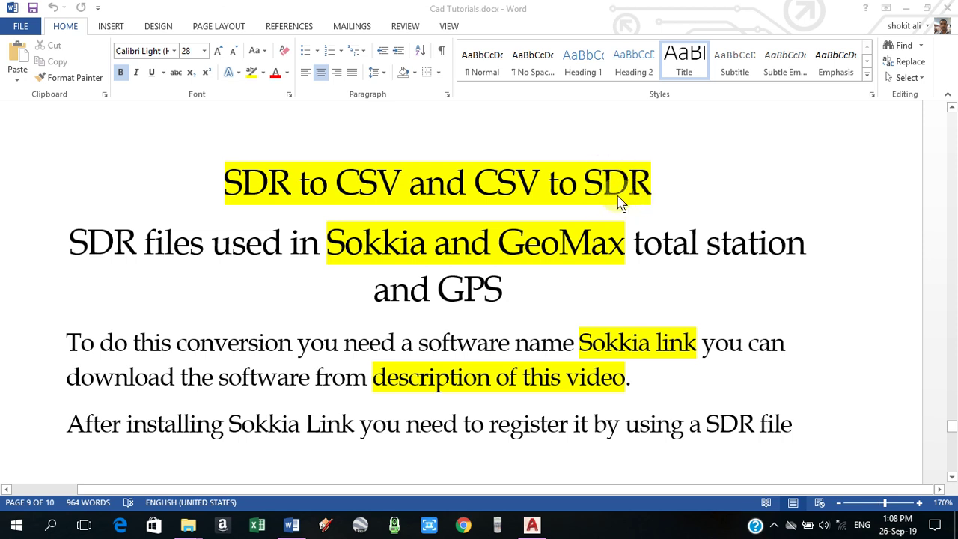
Switch to the sokkia link folder in File Explorer and look at the extraction options for SOKKIA Link.rar
{"action": "left_click", "coordinate": [652, 192]}
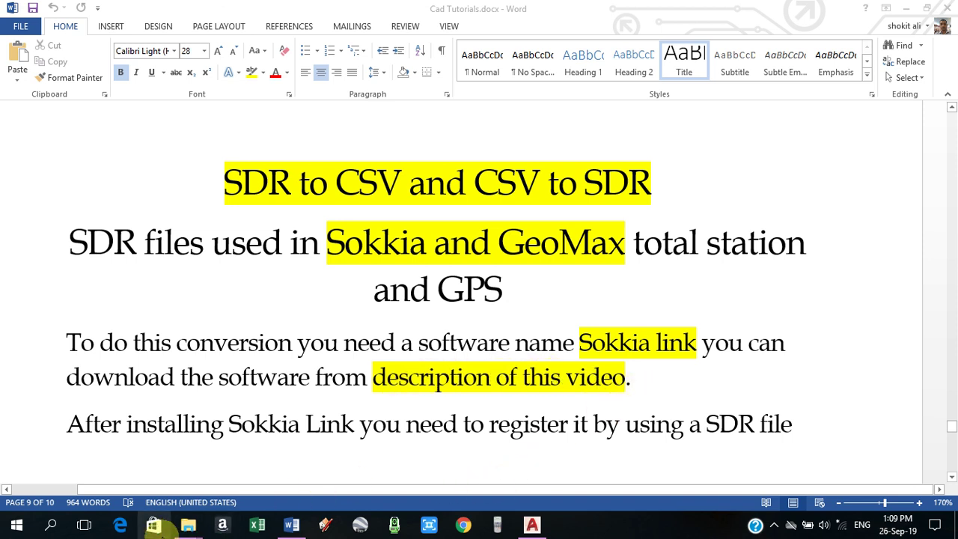
{"action": "mouse_move", "coordinate": [188, 523]}
{"action": "left_click", "coordinate": [112, 458]}
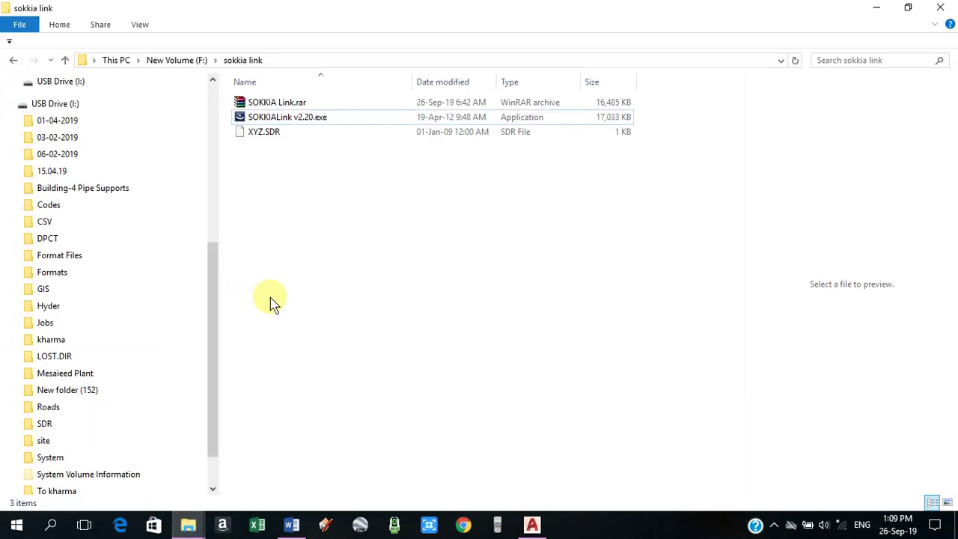
{"action": "left_click", "coordinate": [254, 108]}
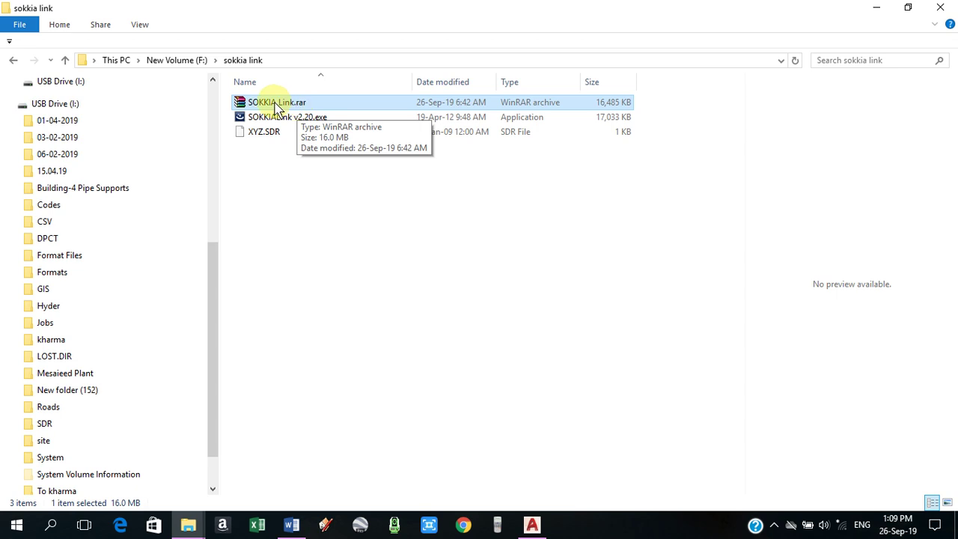
{"action": "right_click", "coordinate": [275, 103]}
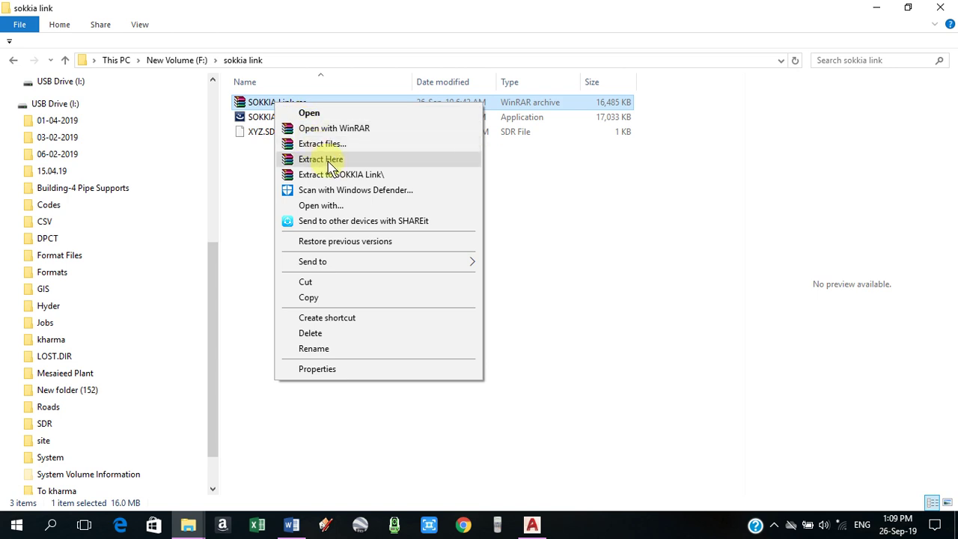
{"action": "left_click", "coordinate": [267, 164]}
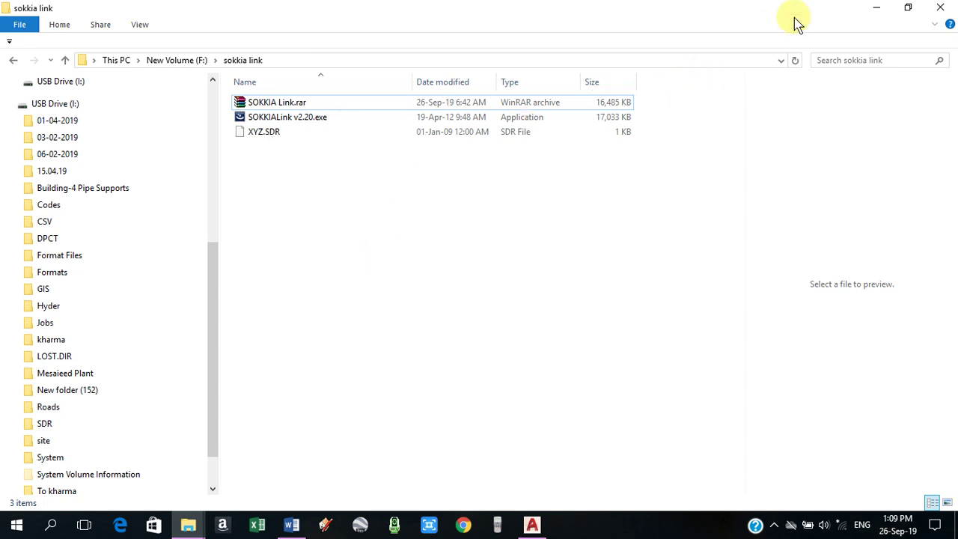
Minimize the open windows, launch SOKKIA Link from the desktop and start its registration using an SDR file
{"action": "left_click", "coordinate": [880, 12]}
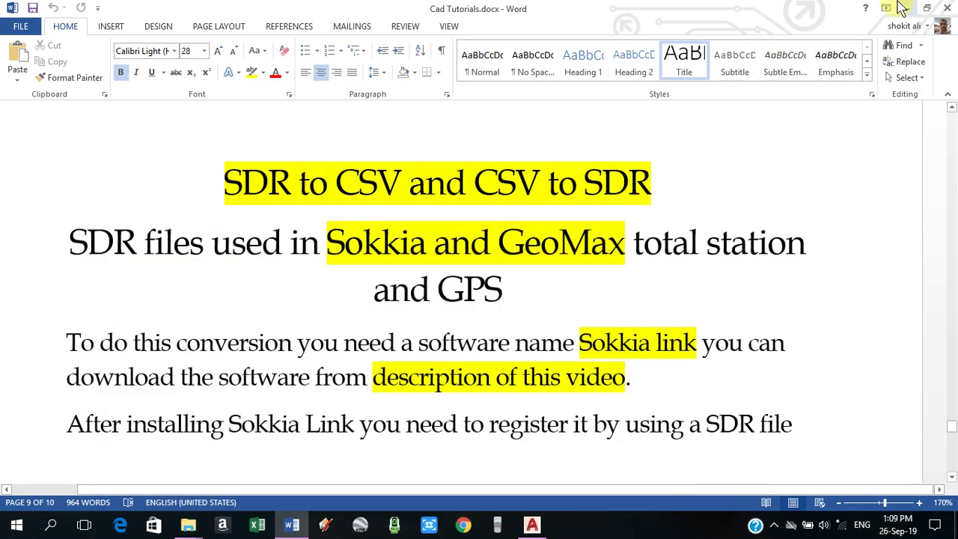
{"action": "left_click", "coordinate": [907, 7]}
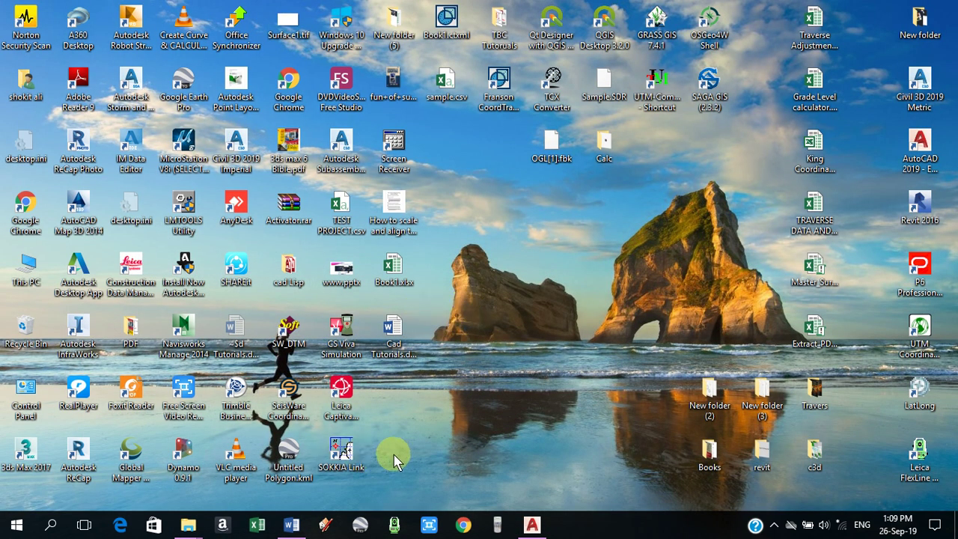
{"action": "double_click", "coordinate": [342, 454]}
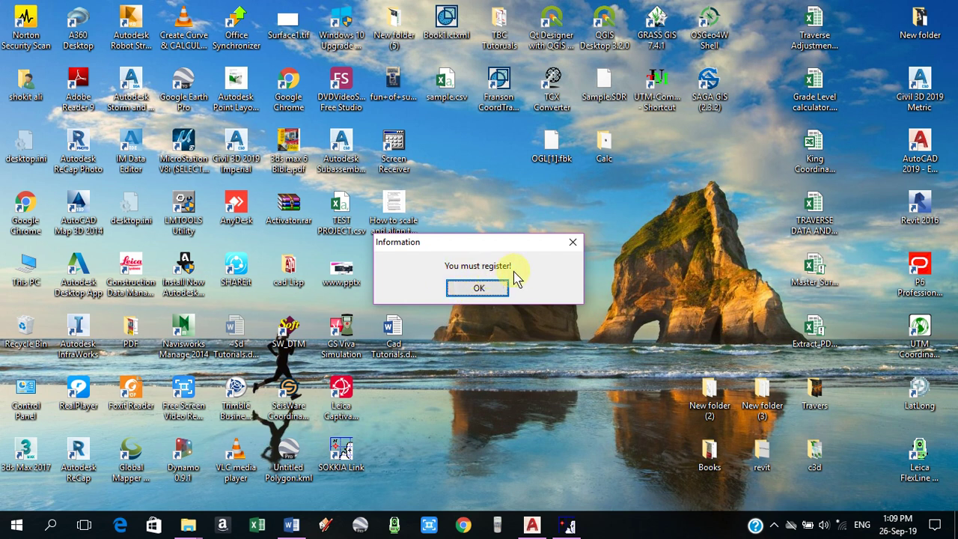
{"action": "left_click", "coordinate": [477, 289]}
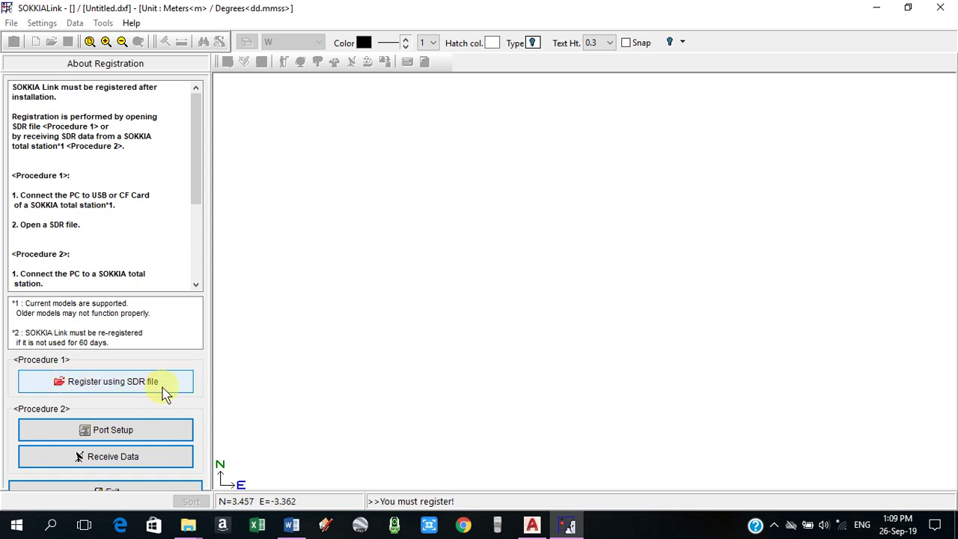
{"action": "left_click", "coordinate": [112, 383]}
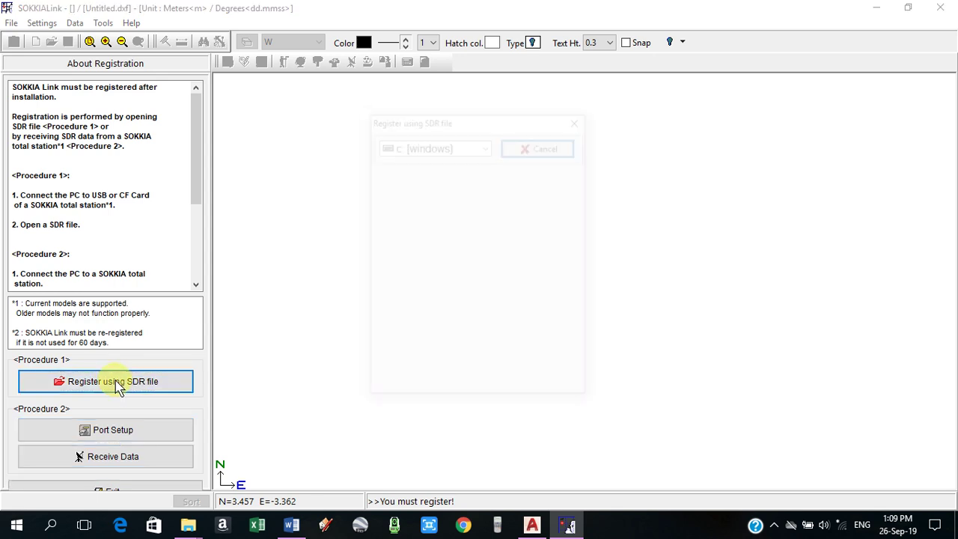
Try to use drive d: [recovery] as the source of the registration file
{"action": "left_click", "coordinate": [438, 150]}
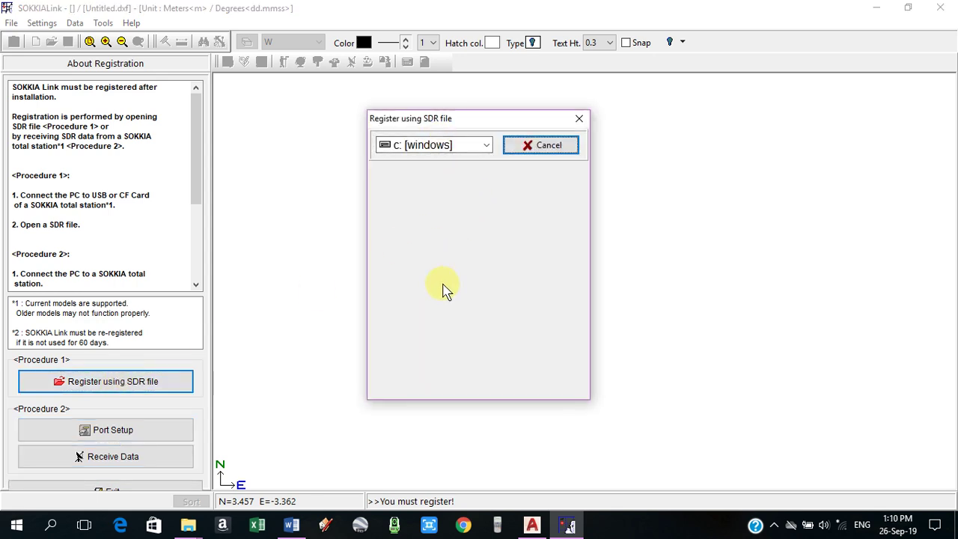
{"action": "left_click", "coordinate": [486, 148]}
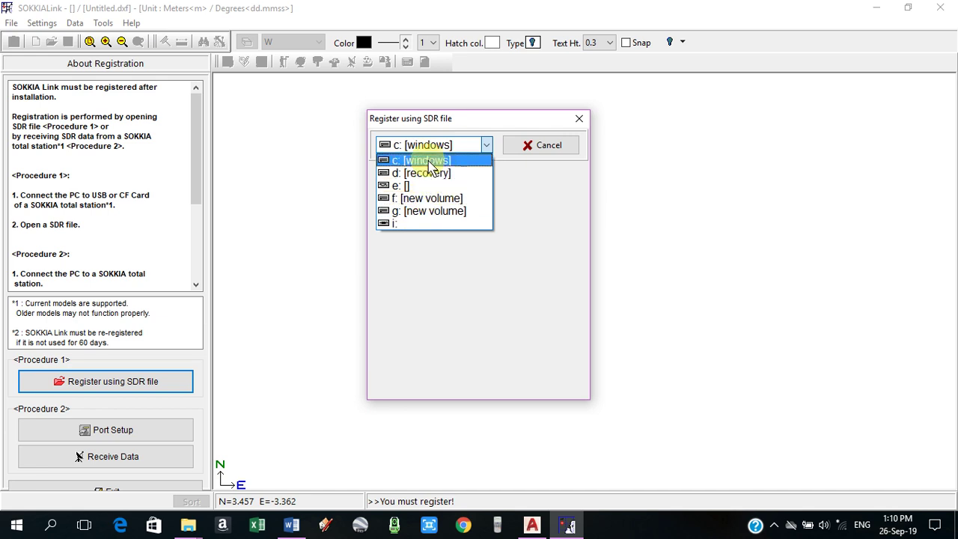
{"action": "left_click", "coordinate": [428, 177]}
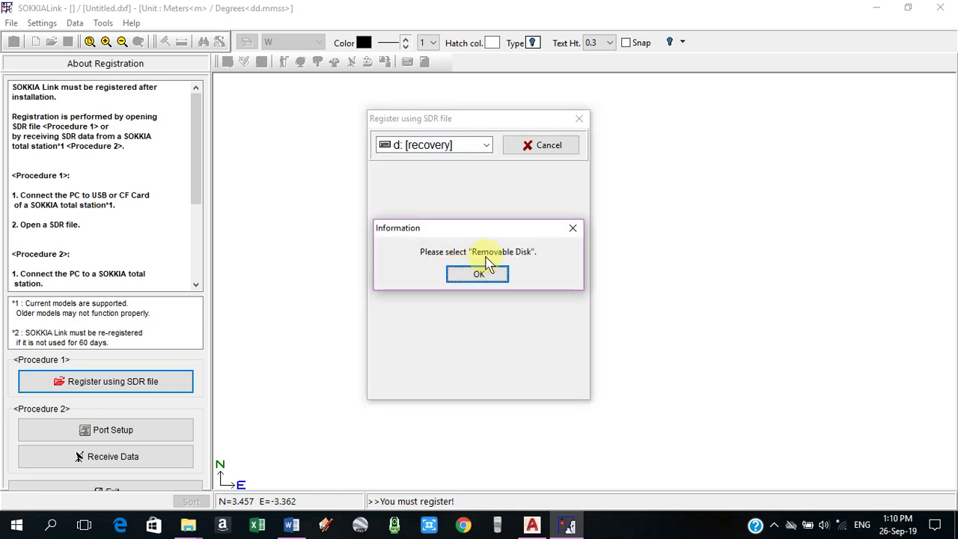
{"action": "left_click", "coordinate": [479, 276]}
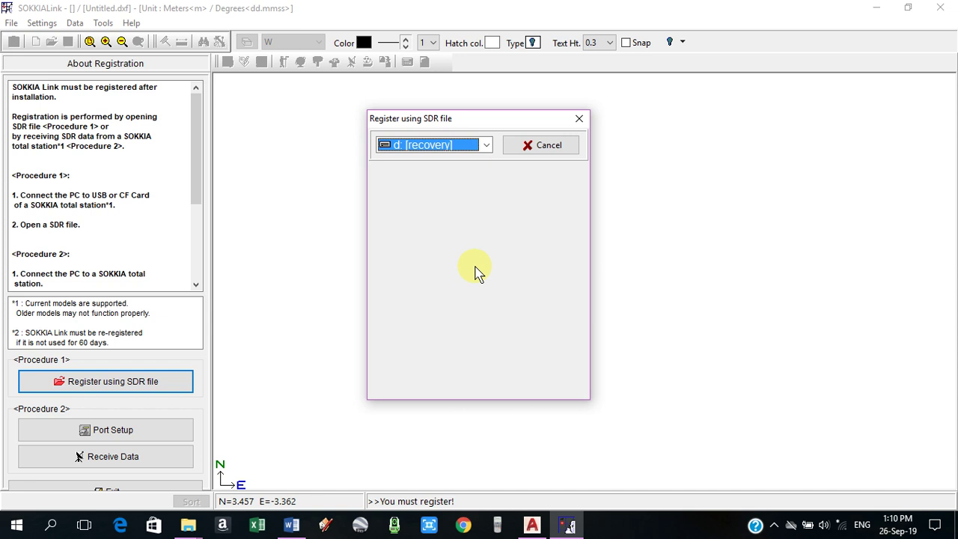
Register the software with XYZ.SDR from the SDR folder on removable drive i:
{"action": "left_click", "coordinate": [487, 147]}
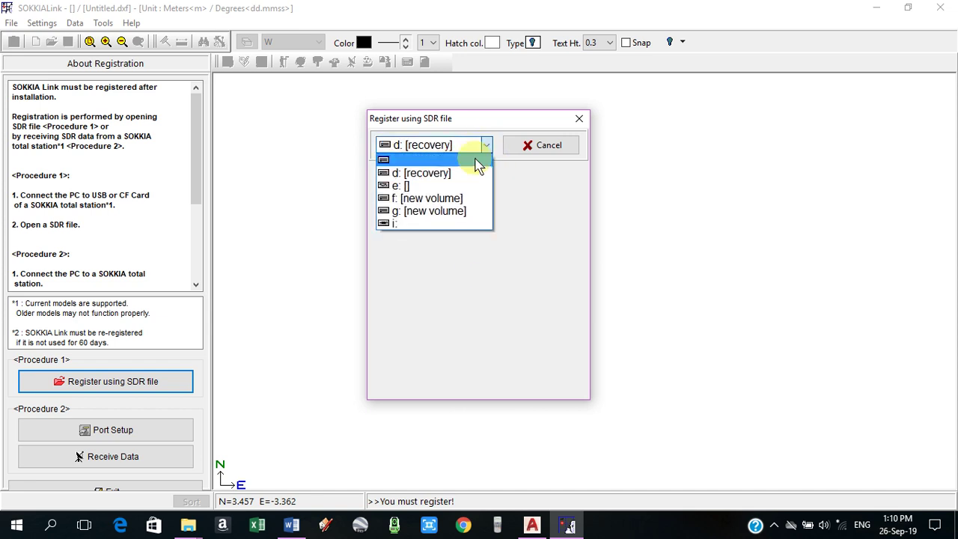
{"action": "left_click", "coordinate": [403, 224]}
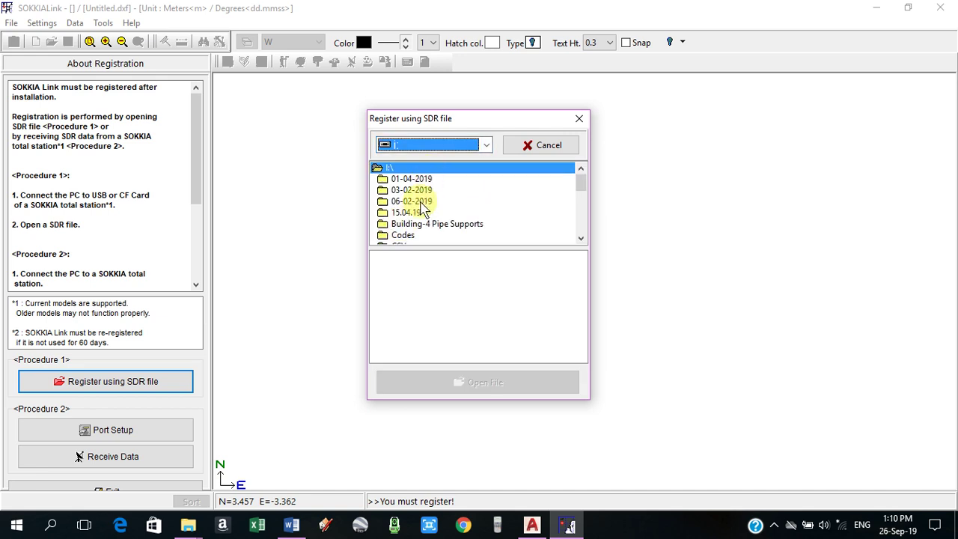
{"action": "left_click", "coordinate": [582, 240]}
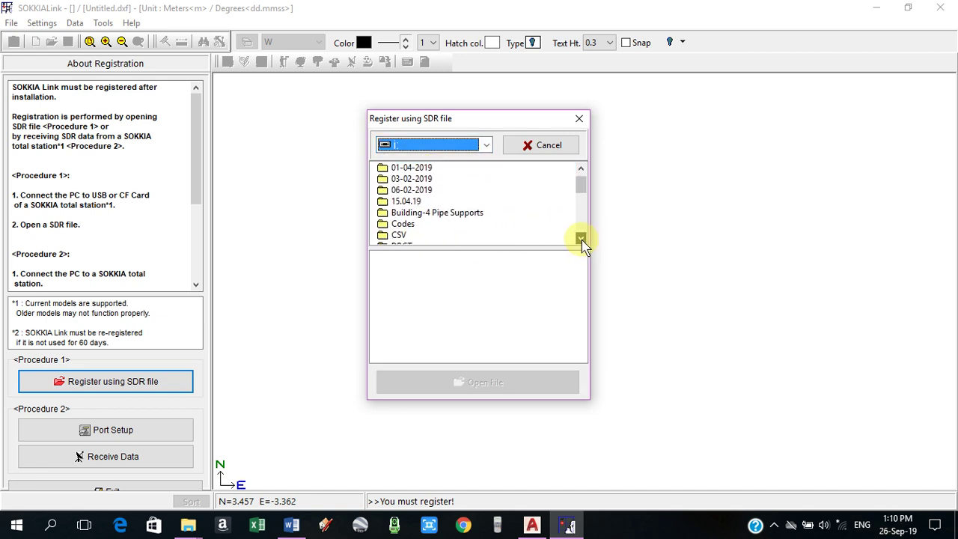
{"action": "left_click_drag", "start_coordinate": [582, 240], "coordinate": [582, 240]}
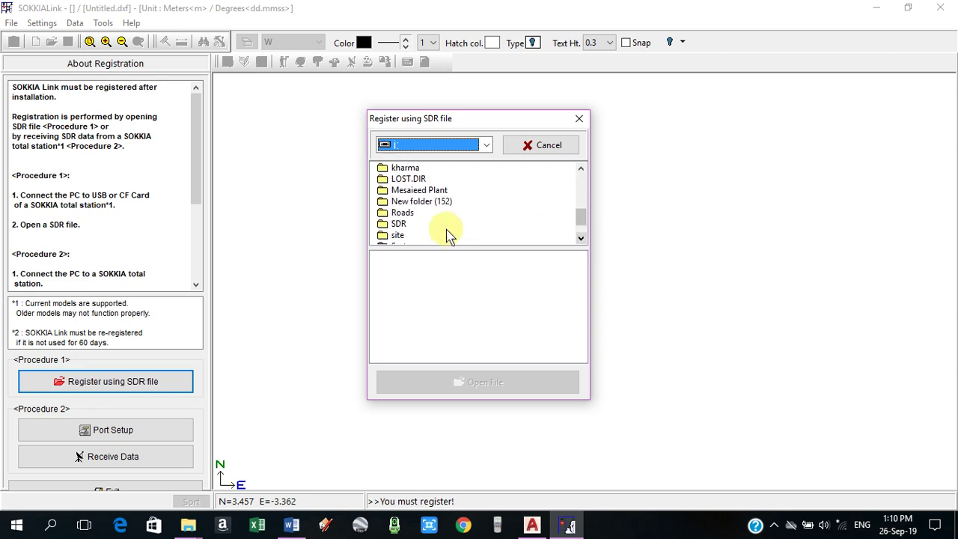
{"action": "double_click", "coordinate": [401, 225]}
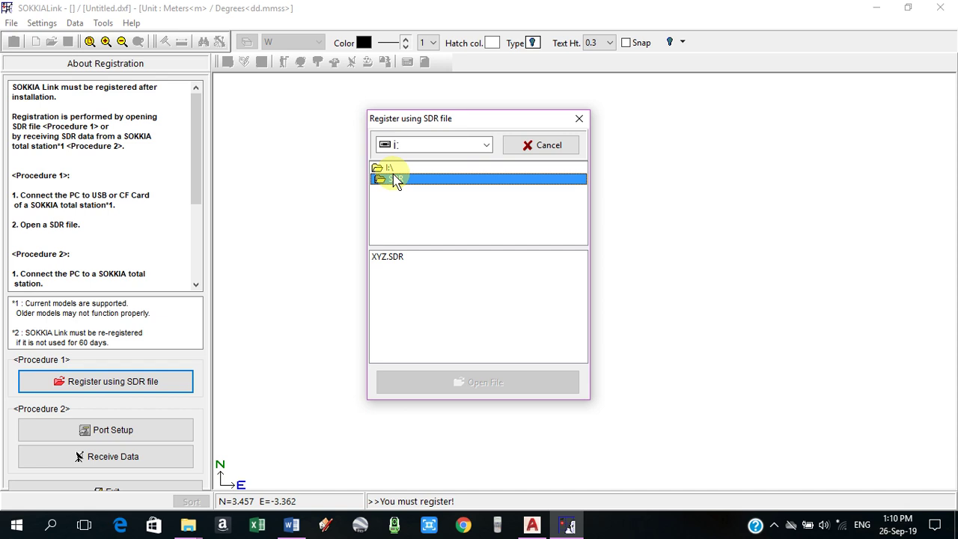
{"action": "left_click", "coordinate": [391, 259]}
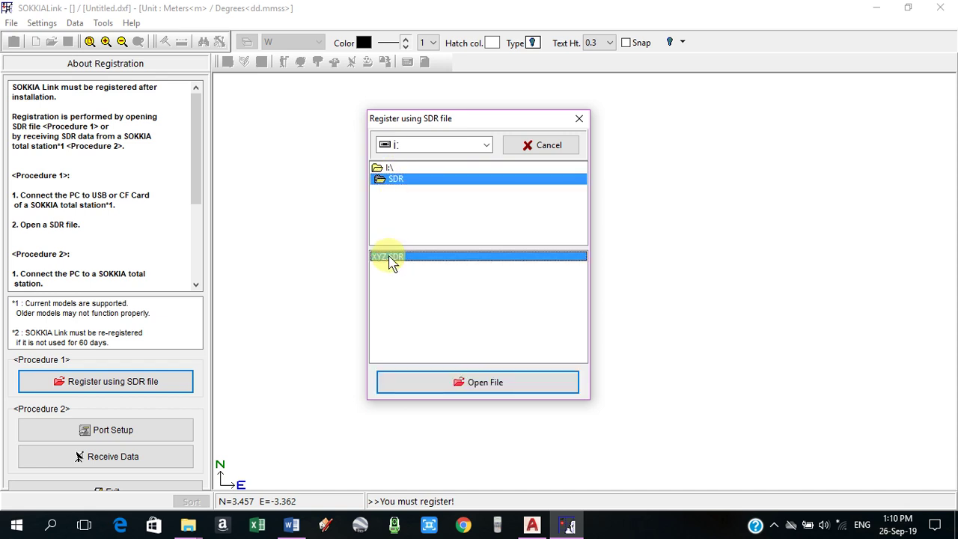
{"action": "left_click", "coordinate": [479, 389]}
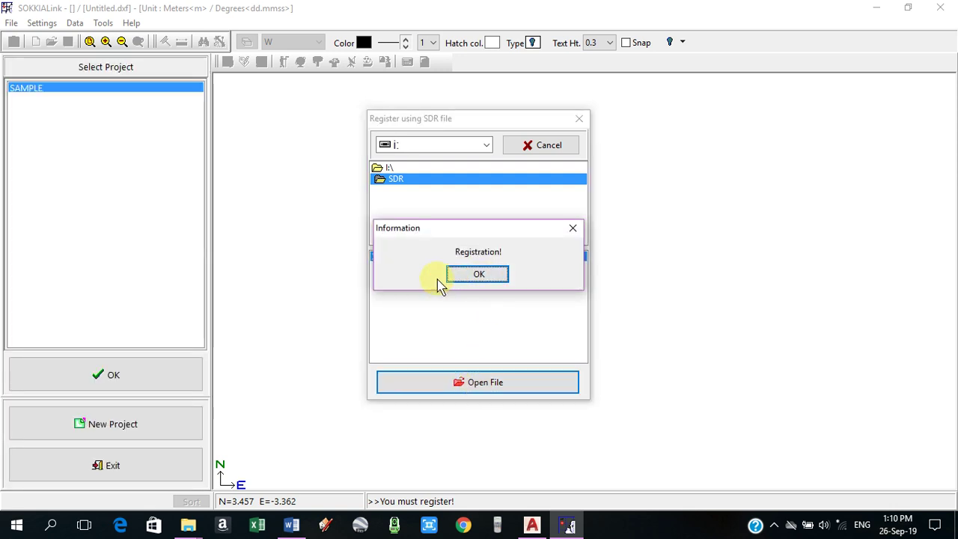
{"action": "left_click", "coordinate": [479, 281]}
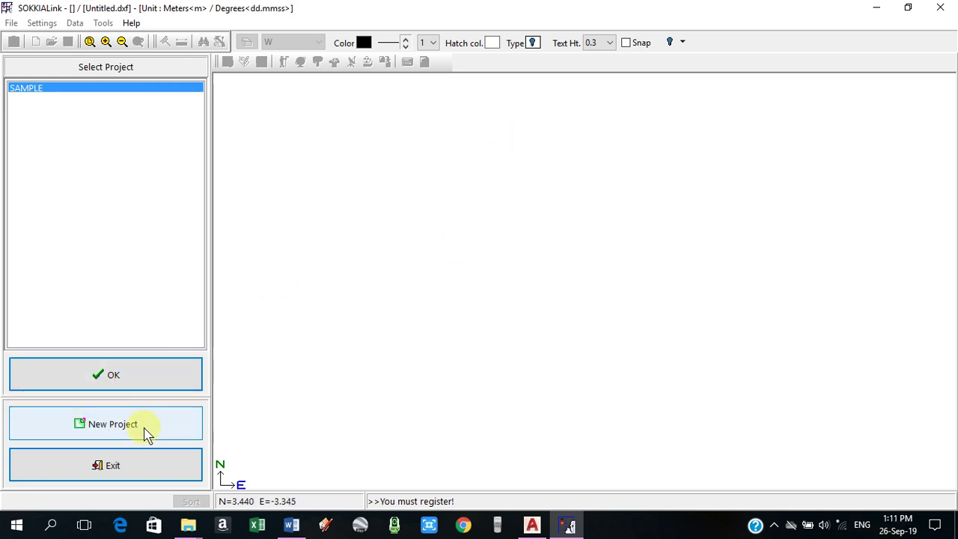
Open the existing SAMPLE project instead of creating a new one
{"action": "left_click", "coordinate": [99, 432]}
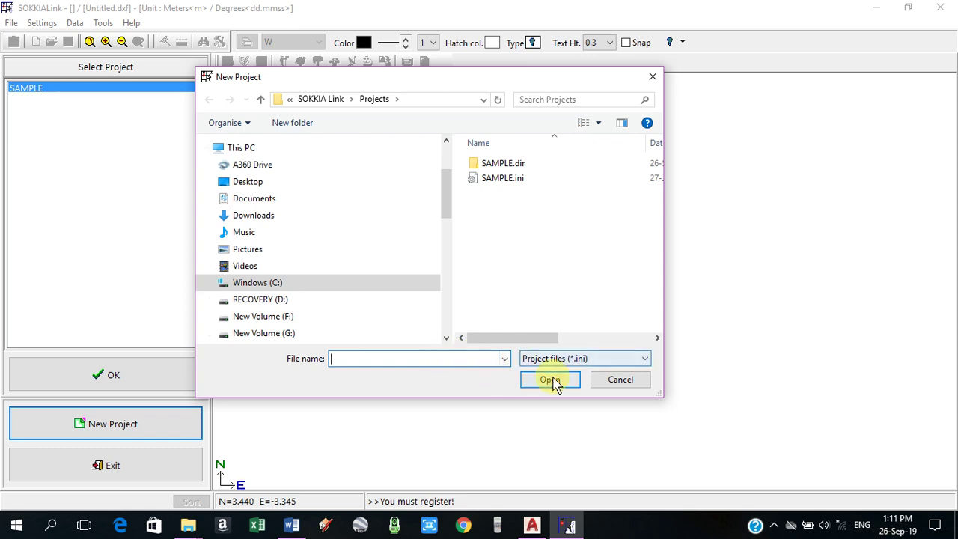
{"action": "left_click", "coordinate": [616, 384]}
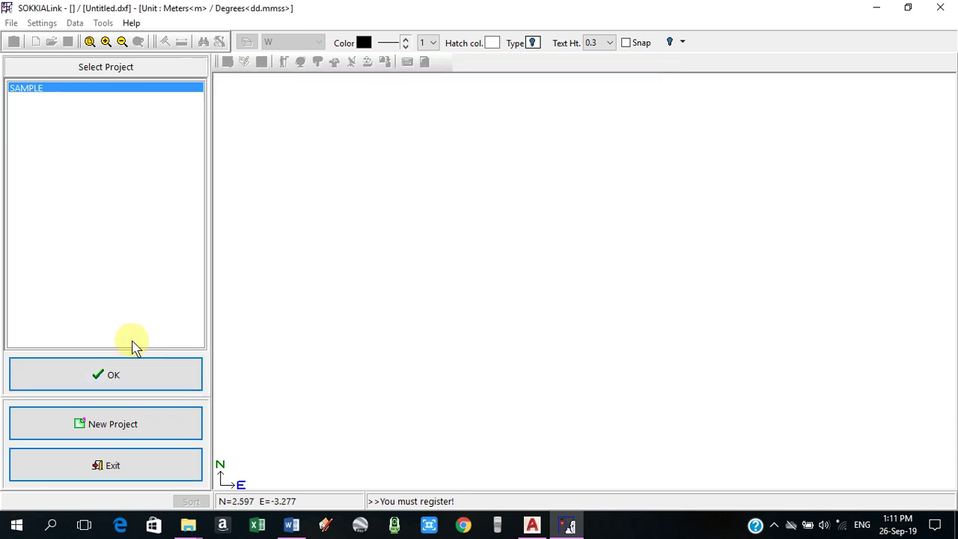
{"action": "left_click", "coordinate": [103, 378]}
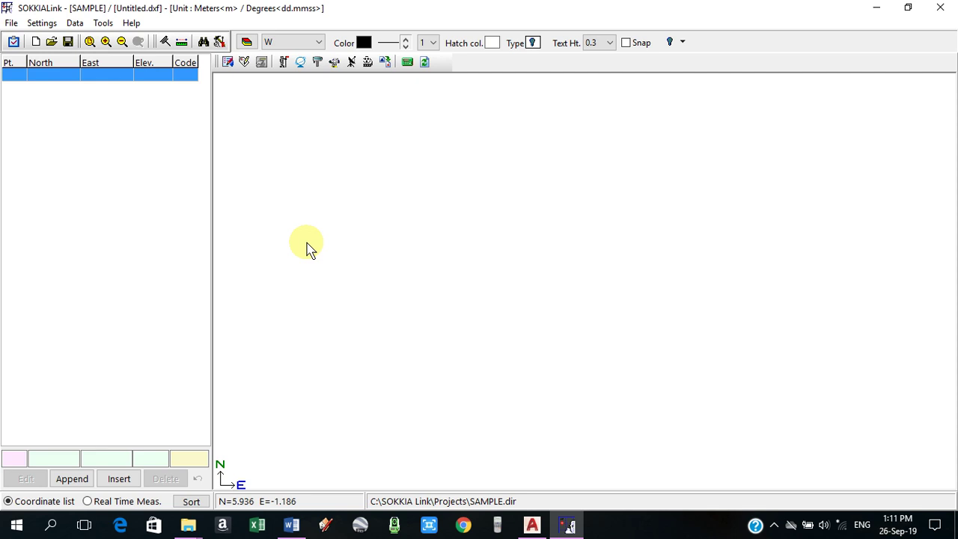
Load SDR33 pos.SDR into Field Book/Reduced Coordinates with the Obs option turned off
{"action": "left_click", "coordinate": [285, 64]}
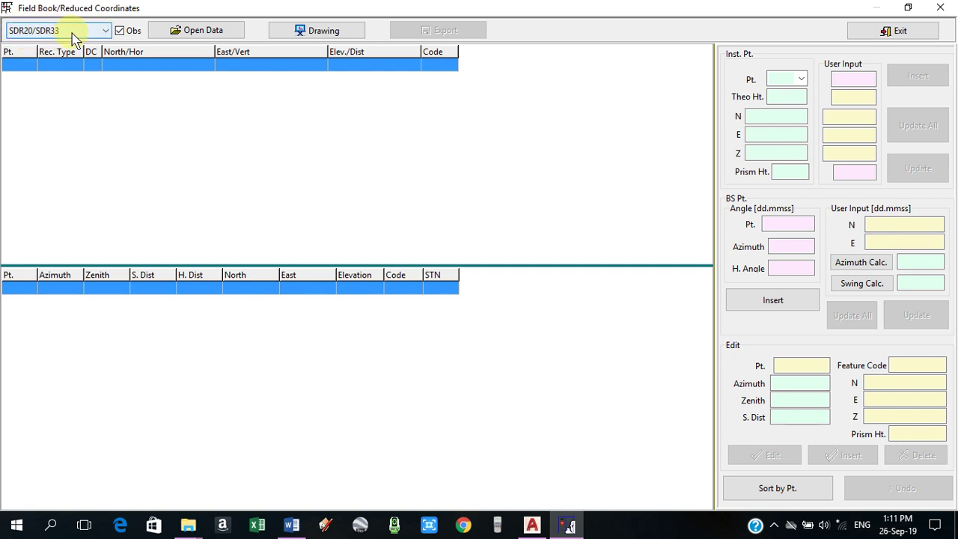
{"action": "left_click", "coordinate": [120, 33]}
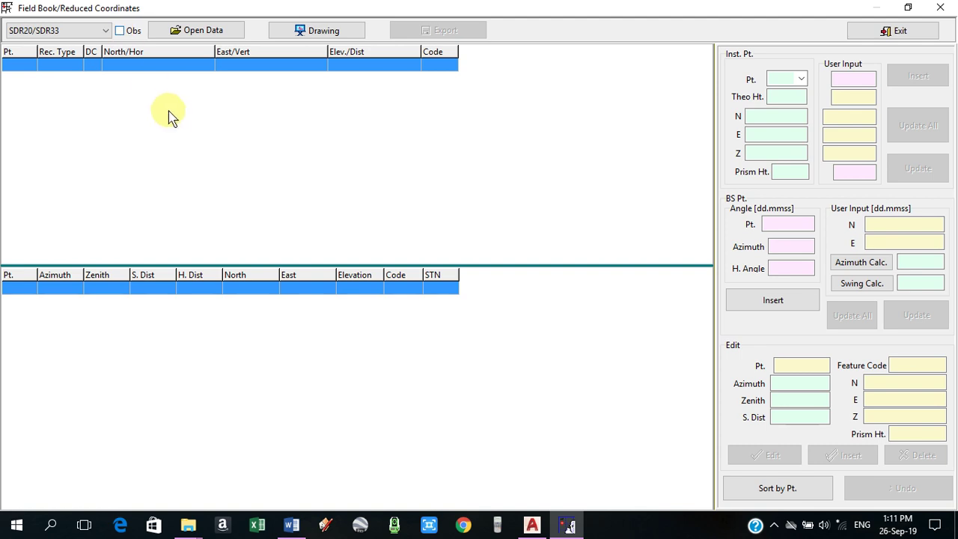
{"action": "left_click", "coordinate": [197, 35]}
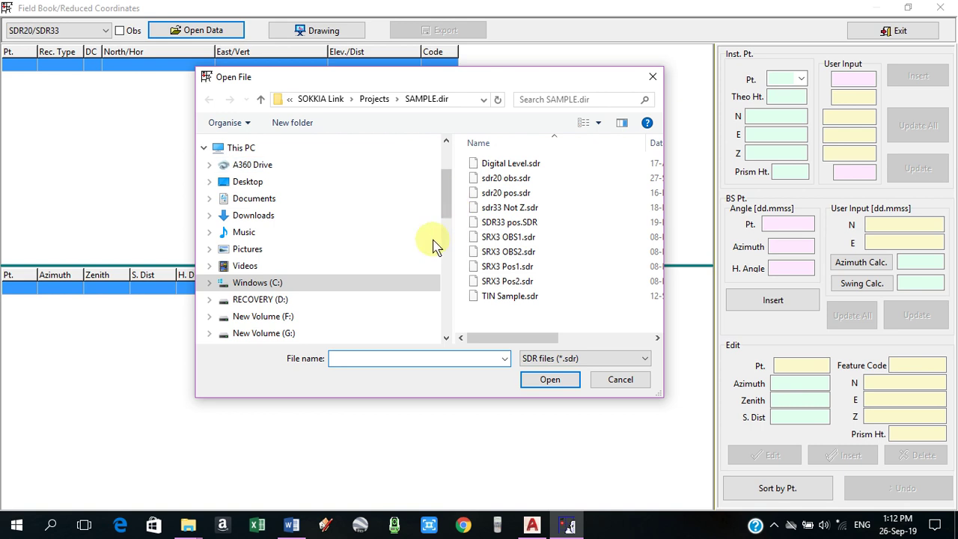
{"action": "left_click", "coordinate": [503, 225]}
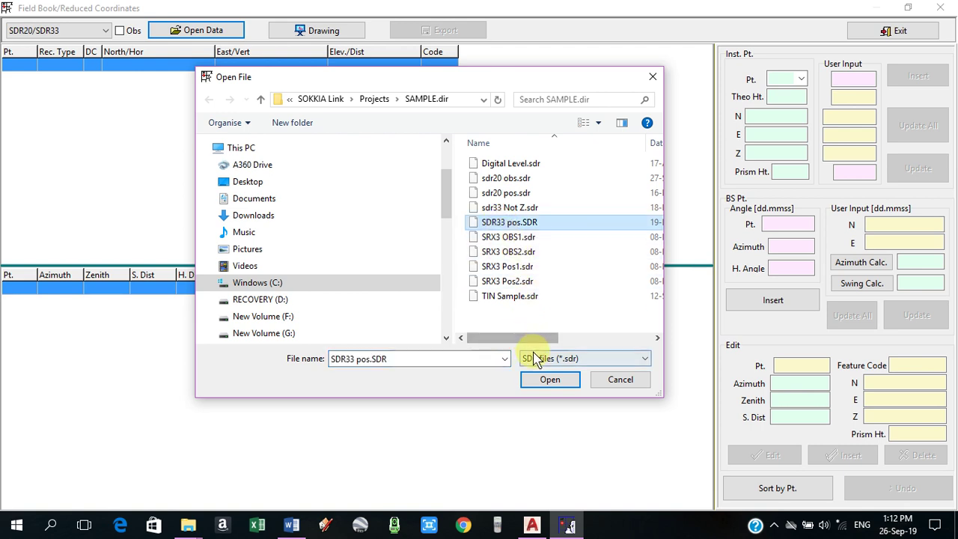
{"action": "left_click", "coordinate": [550, 380]}
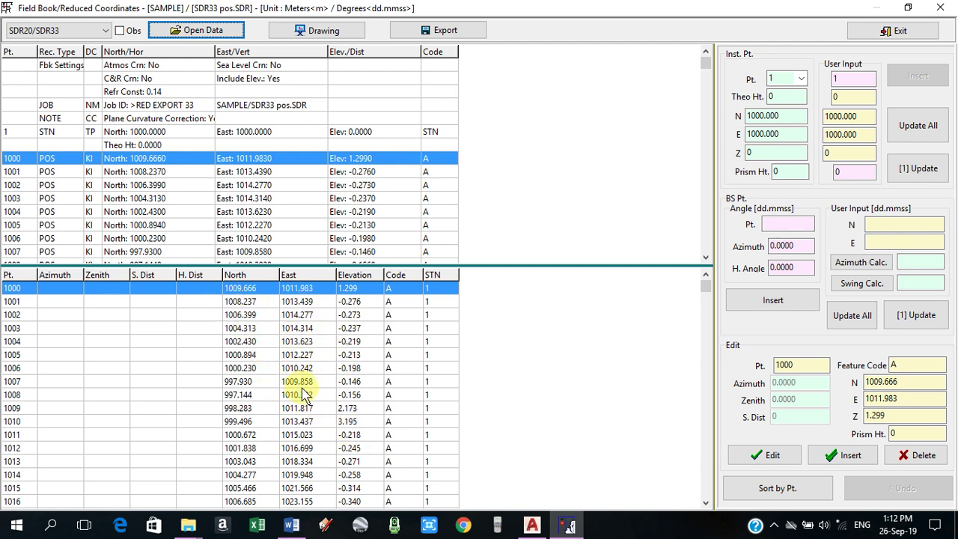
Set up the field book export as a CSV file in the Pt,E,N,Z,Code<Comma> format
{"action": "left_click", "coordinate": [445, 33]}
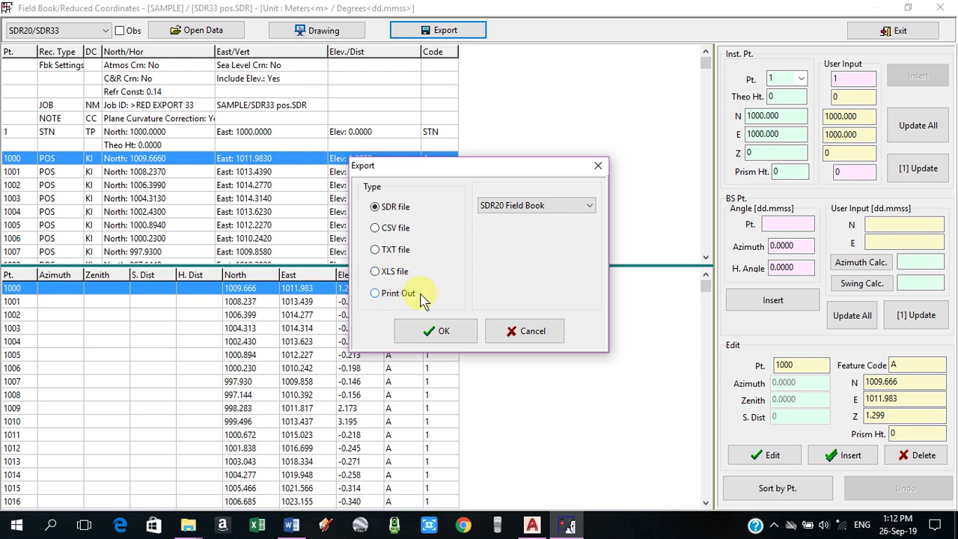
{"action": "left_click", "coordinate": [394, 237]}
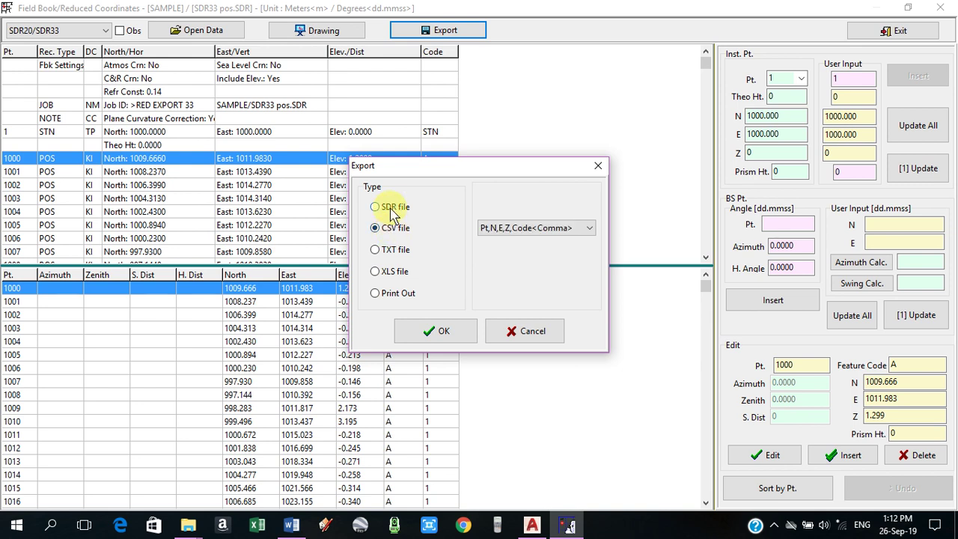
{"action": "left_click", "coordinate": [391, 210]}
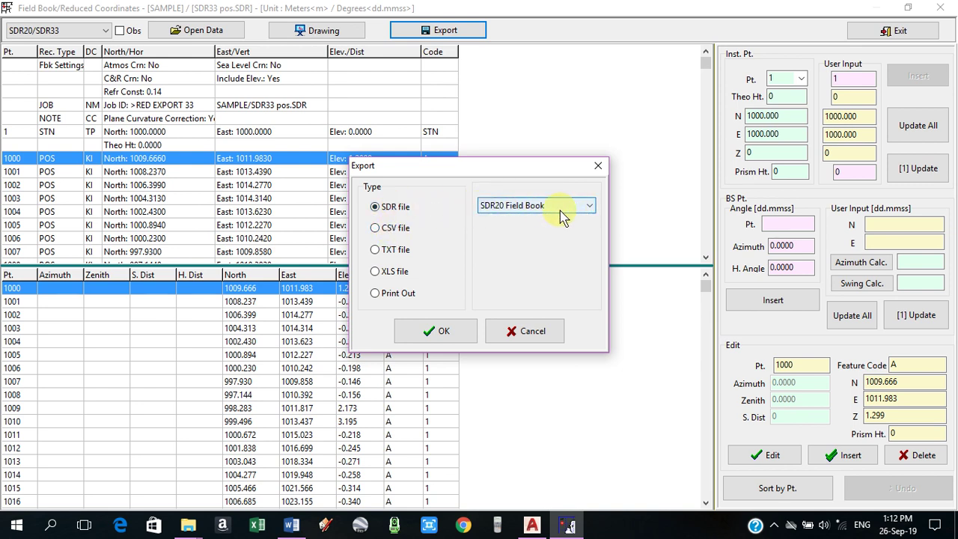
{"action": "left_click", "coordinate": [396, 229]}
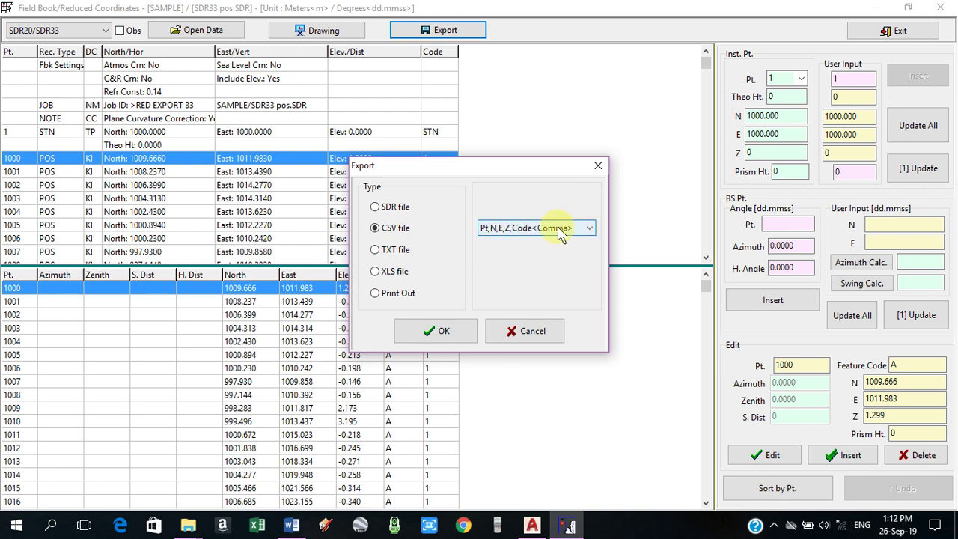
{"action": "left_click", "coordinate": [591, 232]}
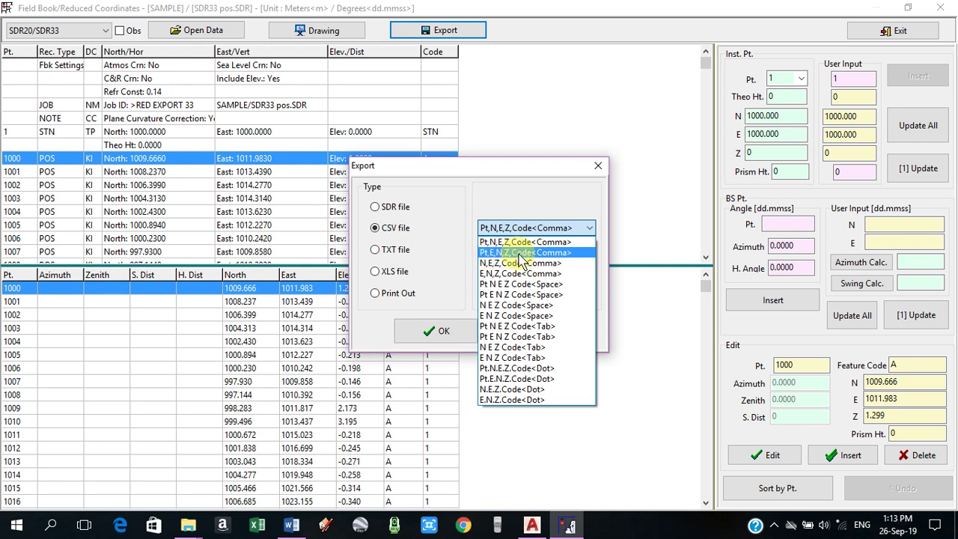
{"action": "left_click", "coordinate": [519, 254]}
Save the export as SDR33 pos.txt in the sokkia link folder on New Volume (F:)
{"action": "left_click", "coordinate": [434, 331]}
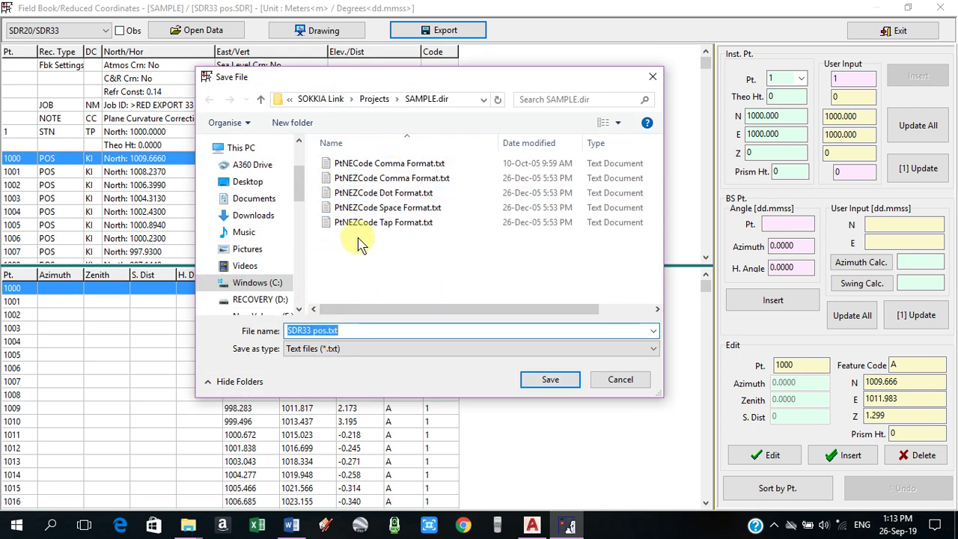
{"action": "scroll", "coordinate": [269, 183], "scroll_direction": "down", "scroll_amount": 3}
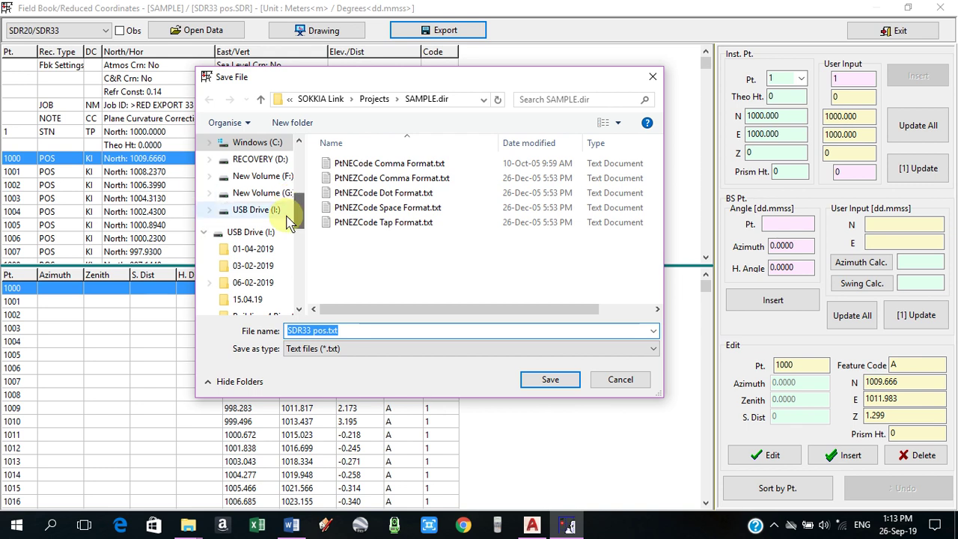
{"action": "left_click", "coordinate": [271, 184]}
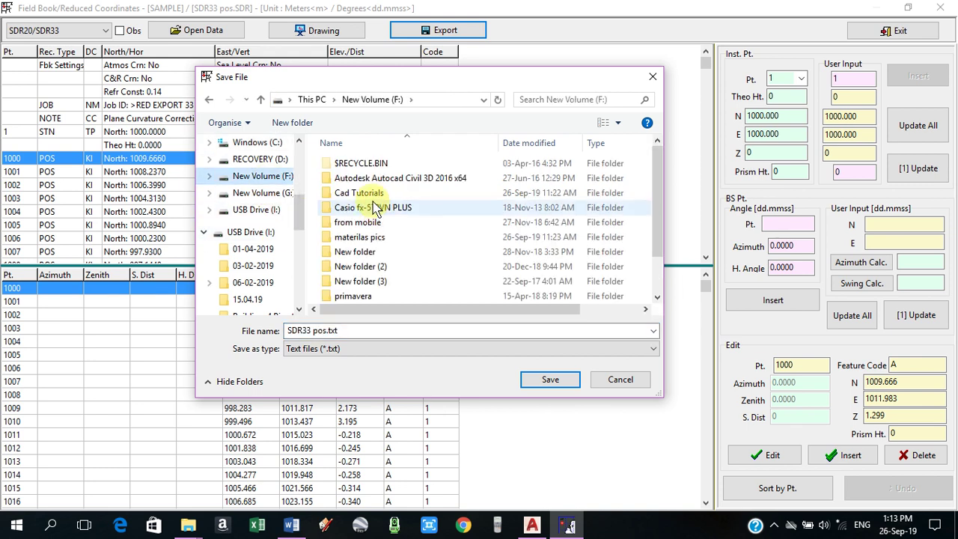
{"action": "scroll", "coordinate": [372, 196], "scroll_direction": "down", "scroll_amount": 1}
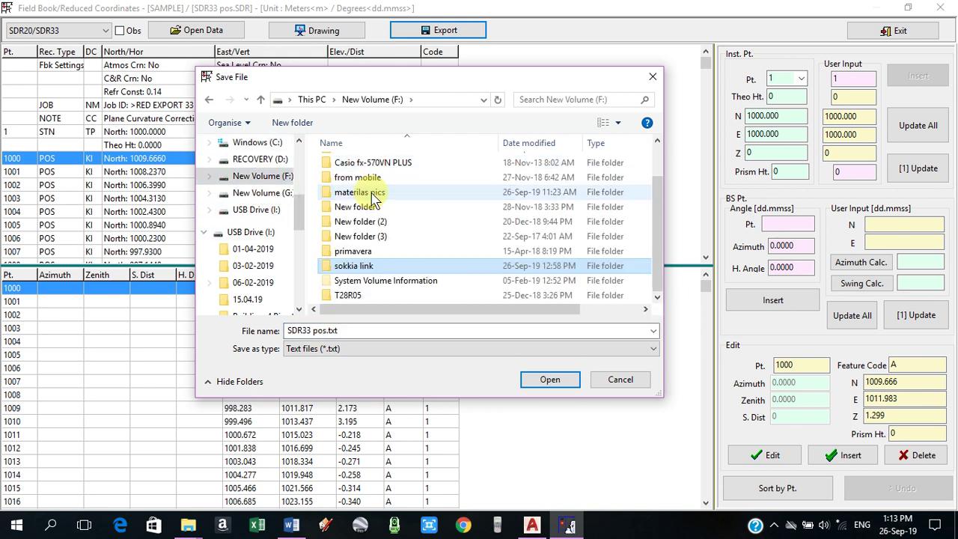
{"action": "double_click", "coordinate": [355, 268]}
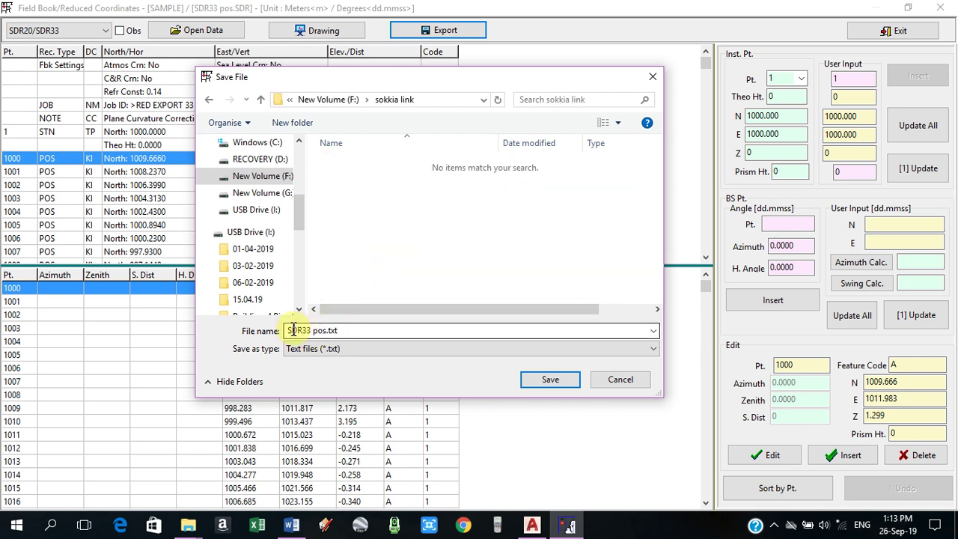
{"action": "left_click", "coordinate": [559, 380]}
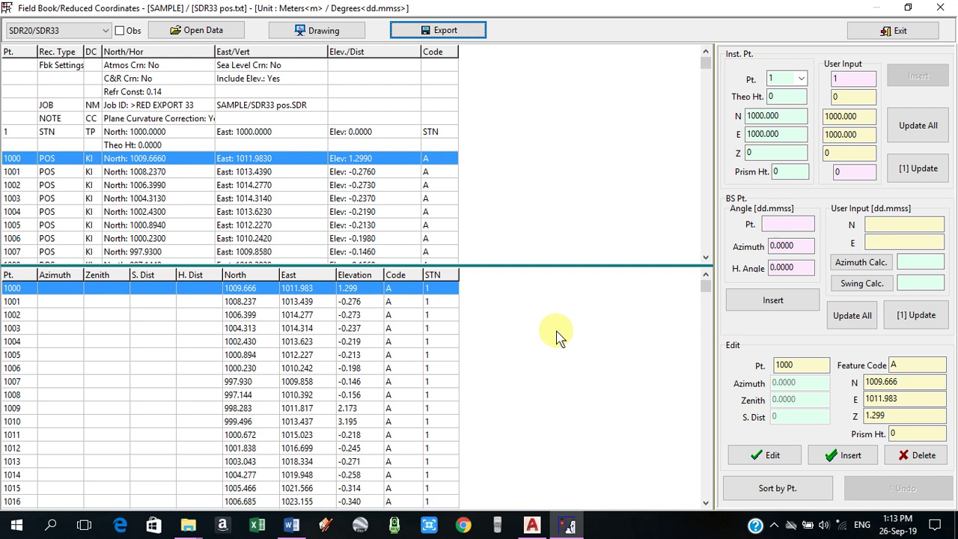
Exit Field Book/Reduced Coordinates and open the exported SDR33 pos.txt from the sokkia link folder to review its point list
{"action": "left_click", "coordinate": [883, 31]}
{"action": "left_click", "coordinate": [876, 9]}
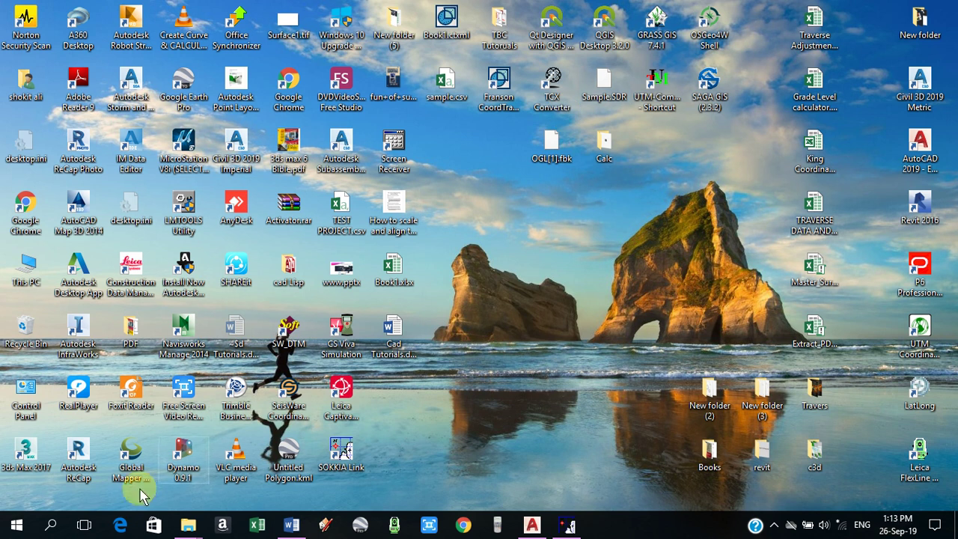
{"action": "mouse_move", "coordinate": [198, 526]}
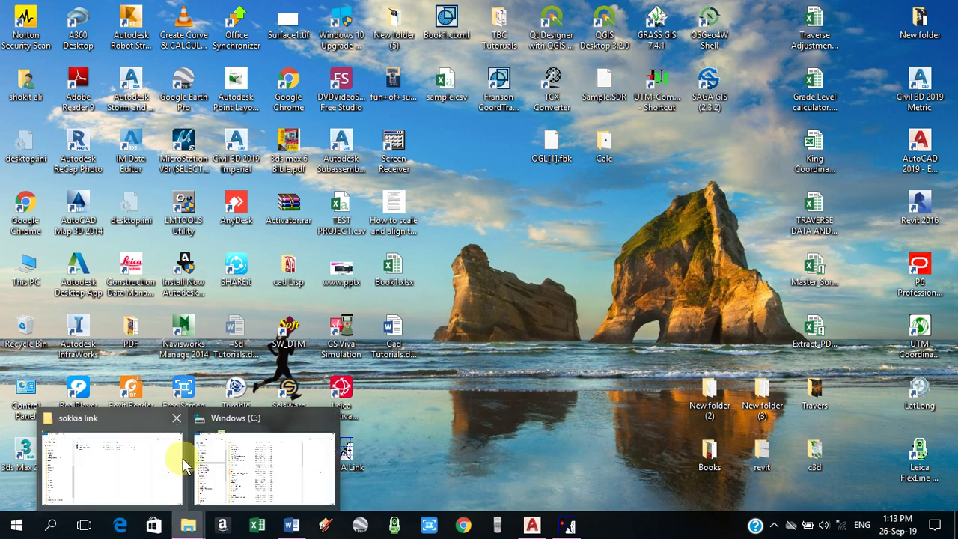
{"action": "left_click", "coordinate": [118, 455]}
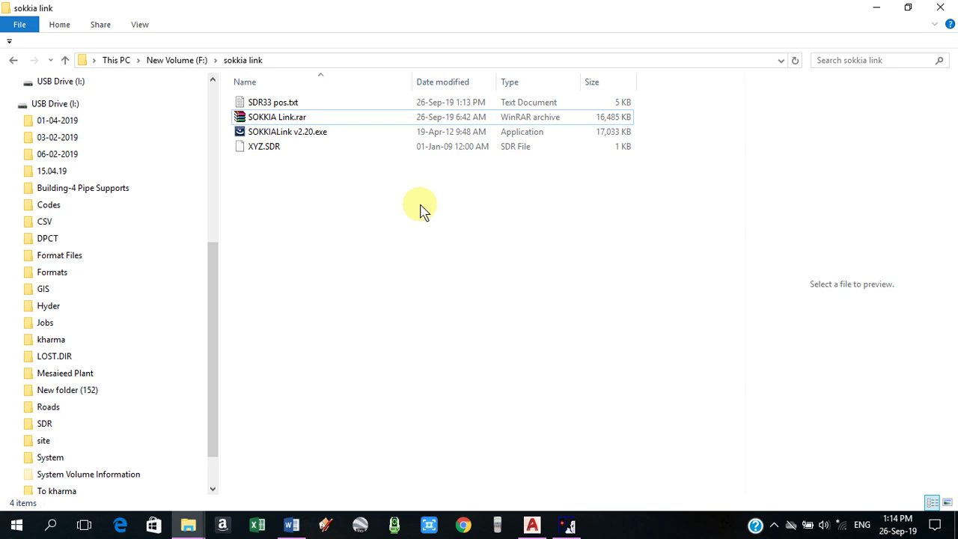
{"action": "double_click", "coordinate": [288, 105]}
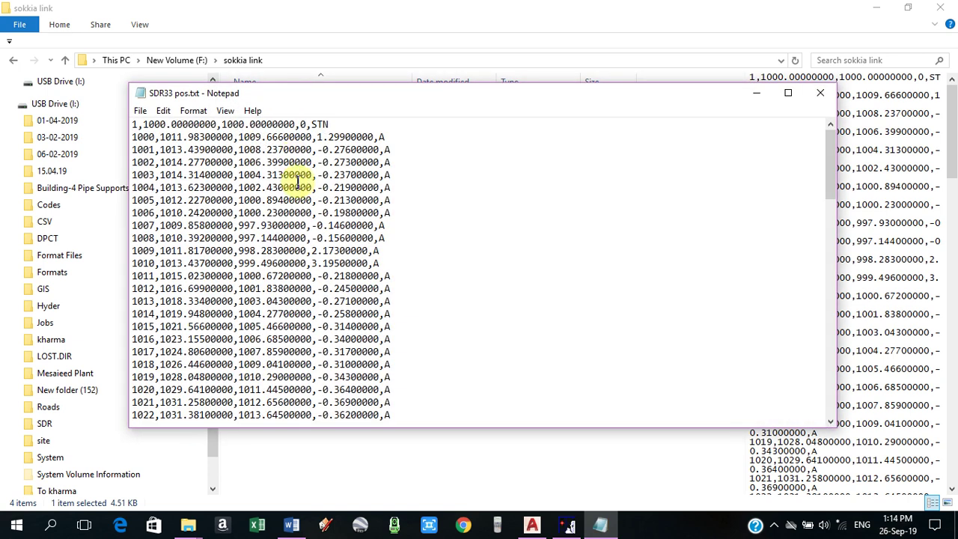
{"action": "scroll", "coordinate": [296, 187], "scroll_direction": "down", "scroll_amount": 20}
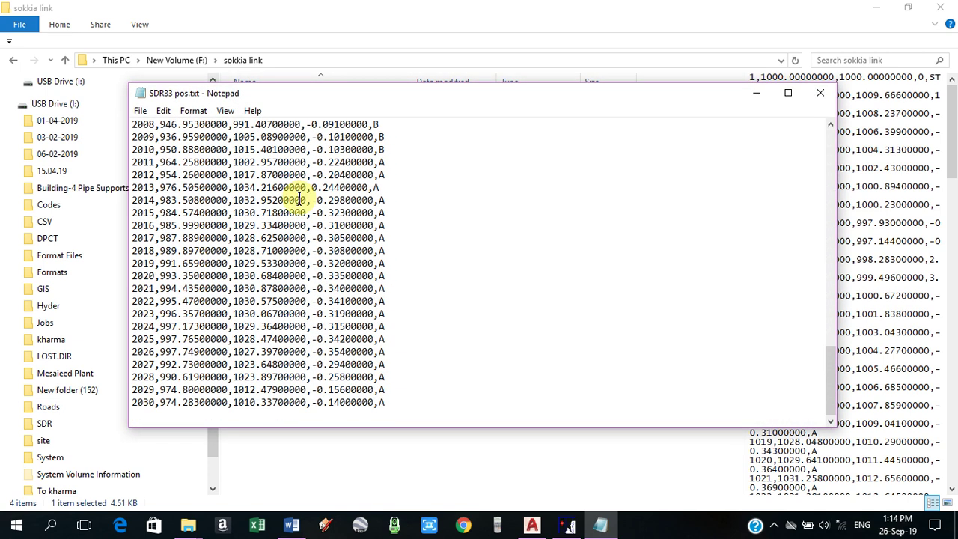
Copy all the text of SDR33 pos.txt into cell A1 of a new blank Excel workbook
{"action": "left_click_drag", "start_coordinate": [396, 406], "coordinate": [137, 136]}
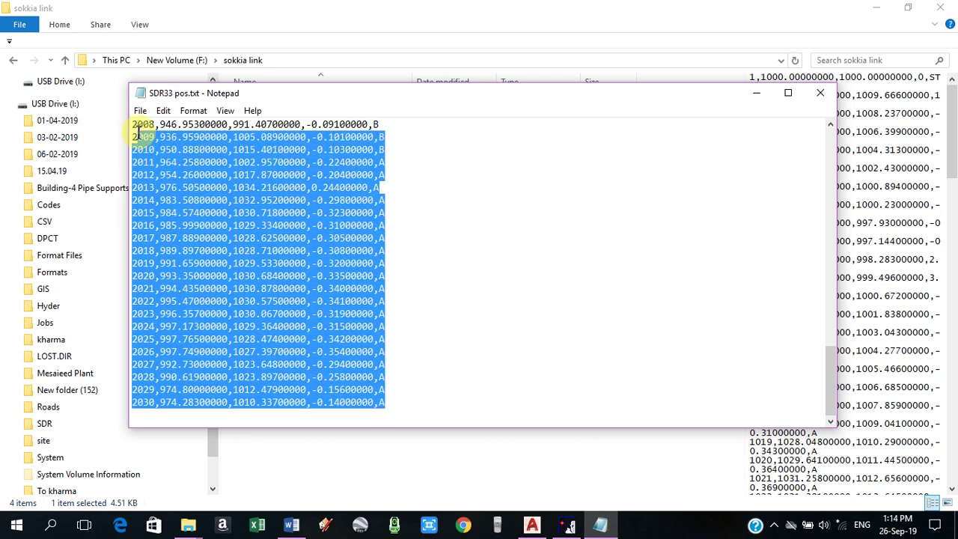
{"action": "key", "text": "ctrl+a"}
{"action": "right_click", "coordinate": [198, 161]}
{"action": "left_click", "coordinate": [240, 208]}
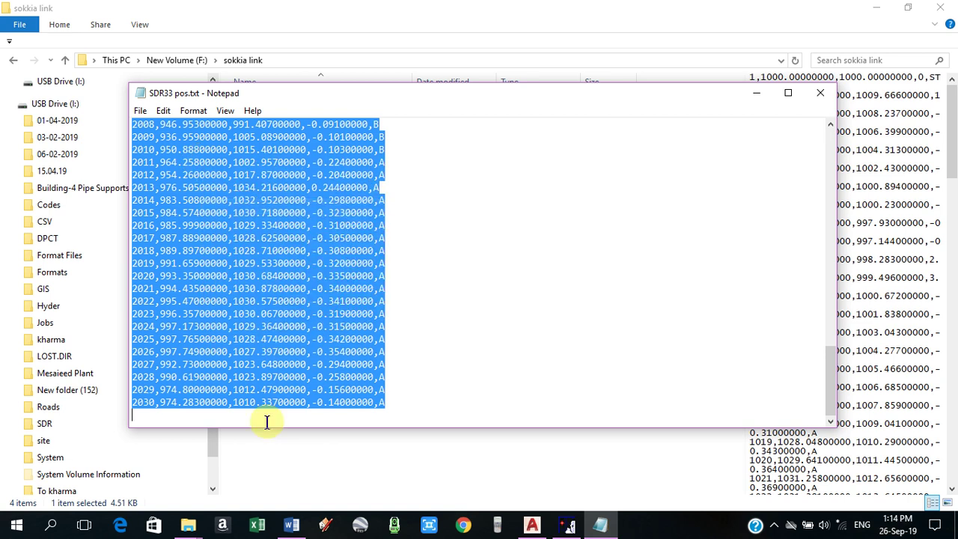
{"action": "left_click", "coordinate": [255, 526]}
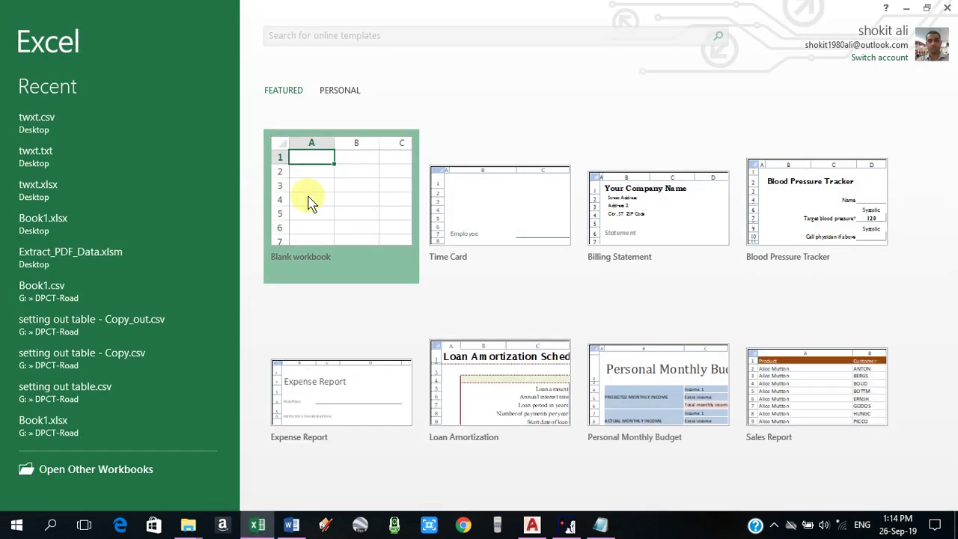
{"action": "left_click", "coordinate": [311, 203]}
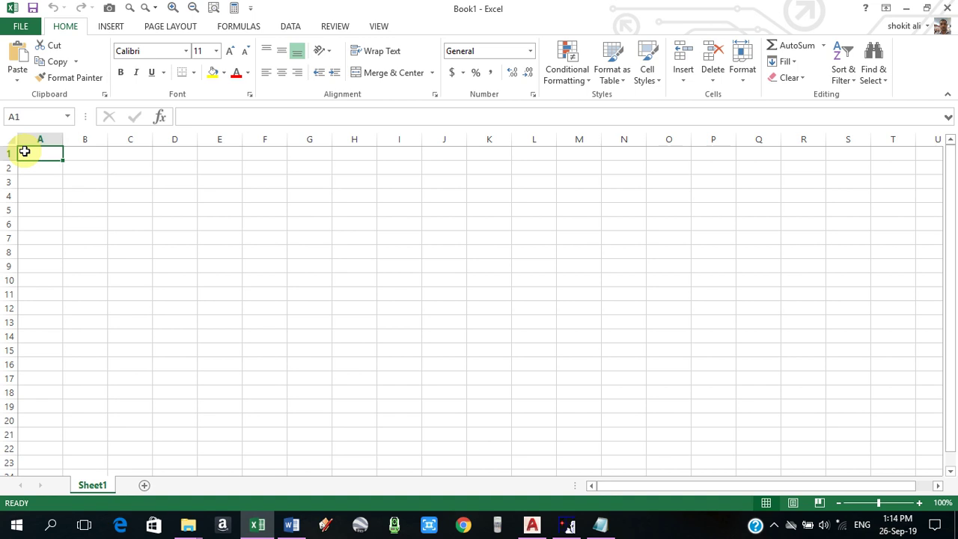
{"action": "right_click", "coordinate": [24, 151]}
{"action": "left_click", "coordinate": [53, 211]}
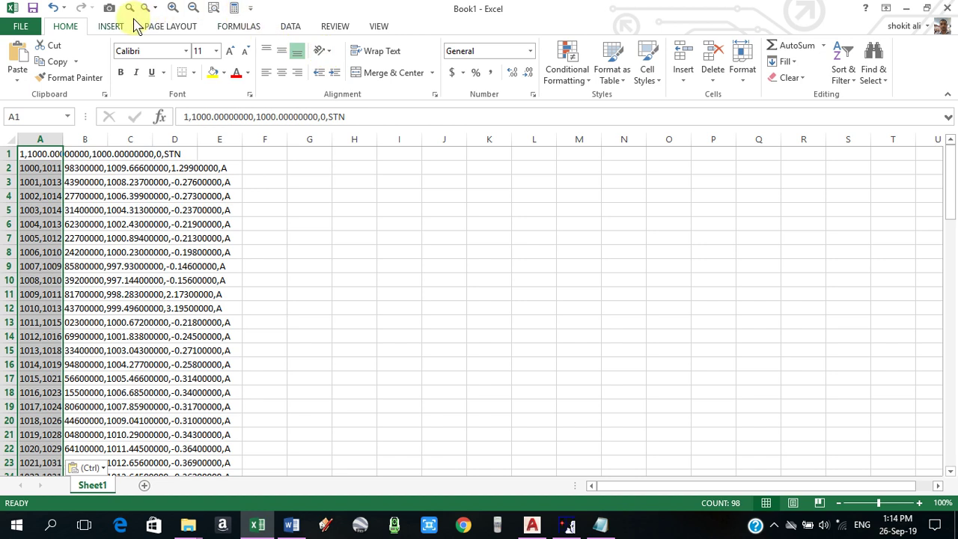
Split the pasted points into separate columns using comma as delimiter, and widen columns B and C
{"action": "left_click", "coordinate": [290, 27]}
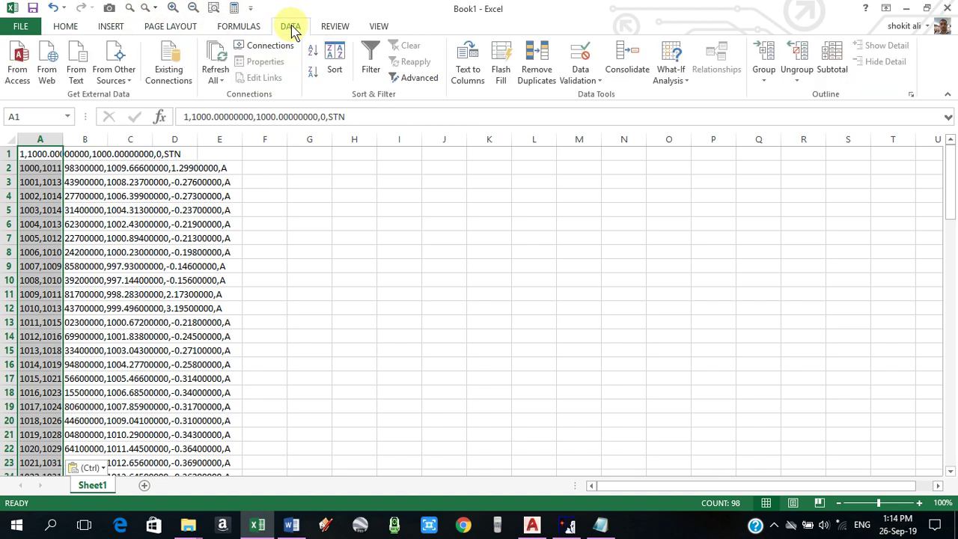
{"action": "left_click", "coordinate": [470, 81]}
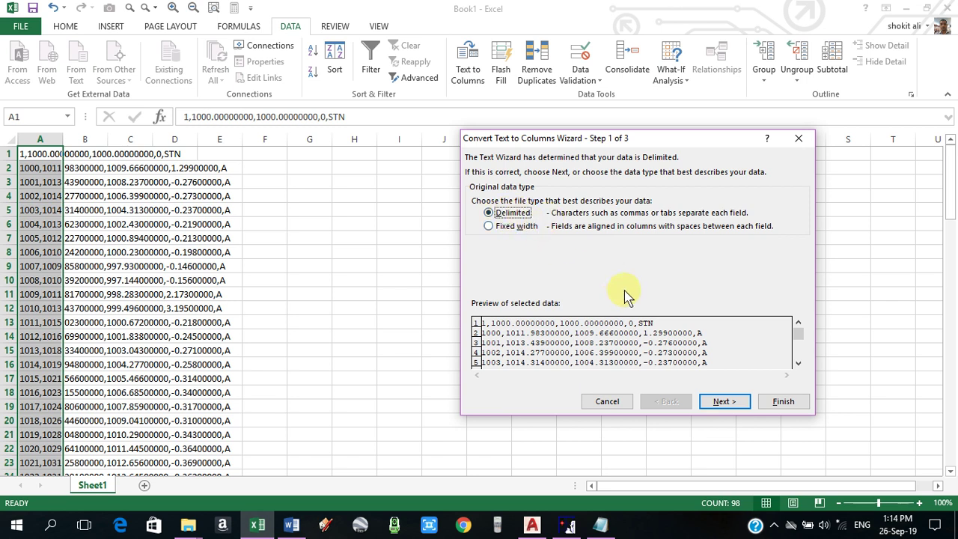
{"action": "left_click", "coordinate": [722, 401]}
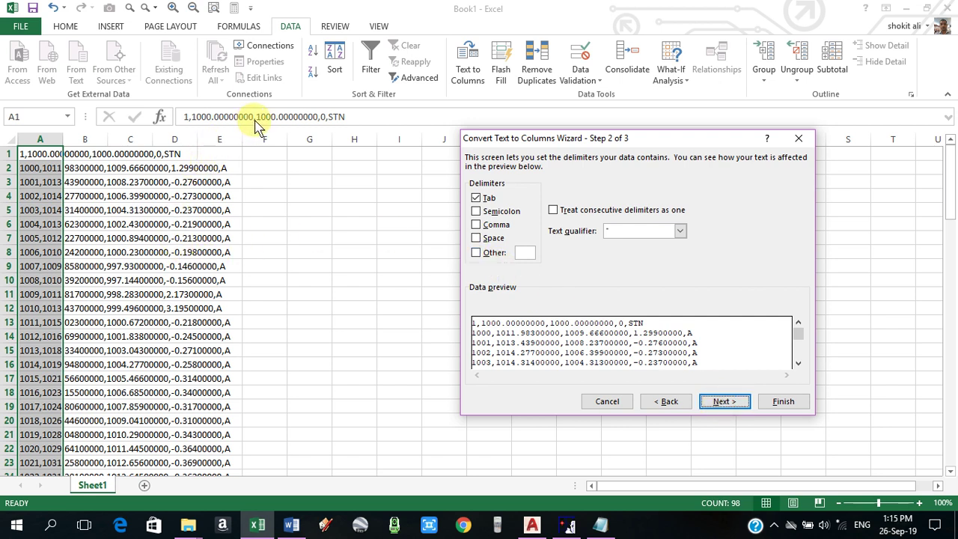
{"action": "left_click", "coordinate": [476, 224]}
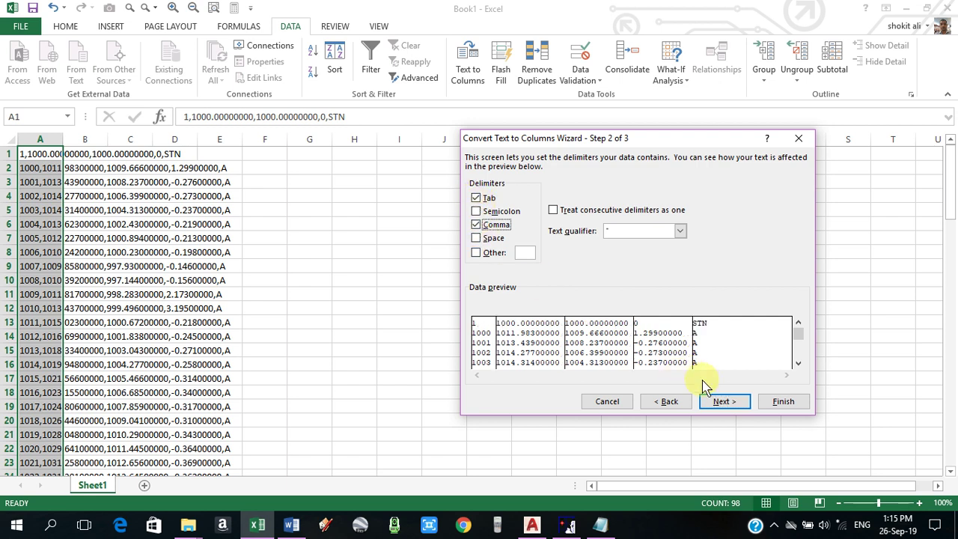
{"action": "left_click", "coordinate": [720, 405]}
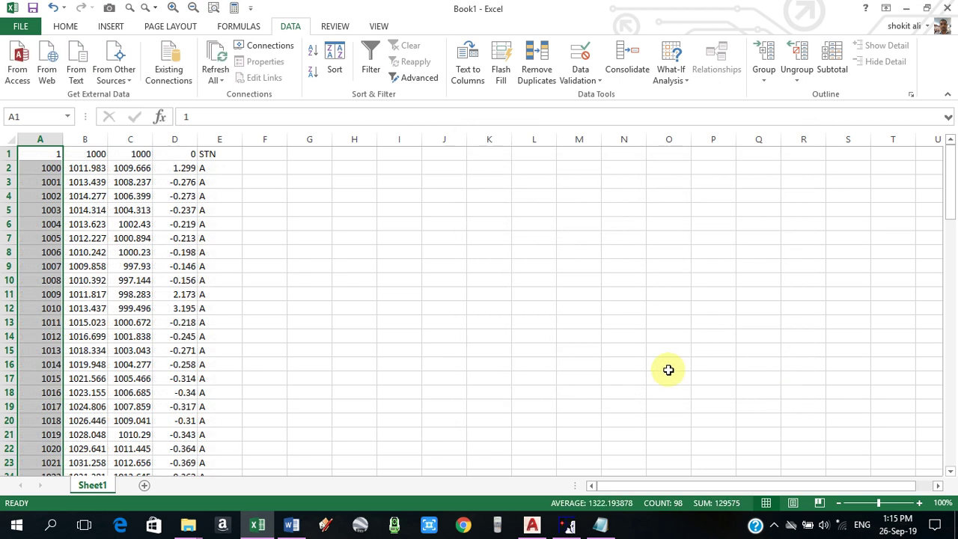
{"action": "left_click", "coordinate": [325, 267]}
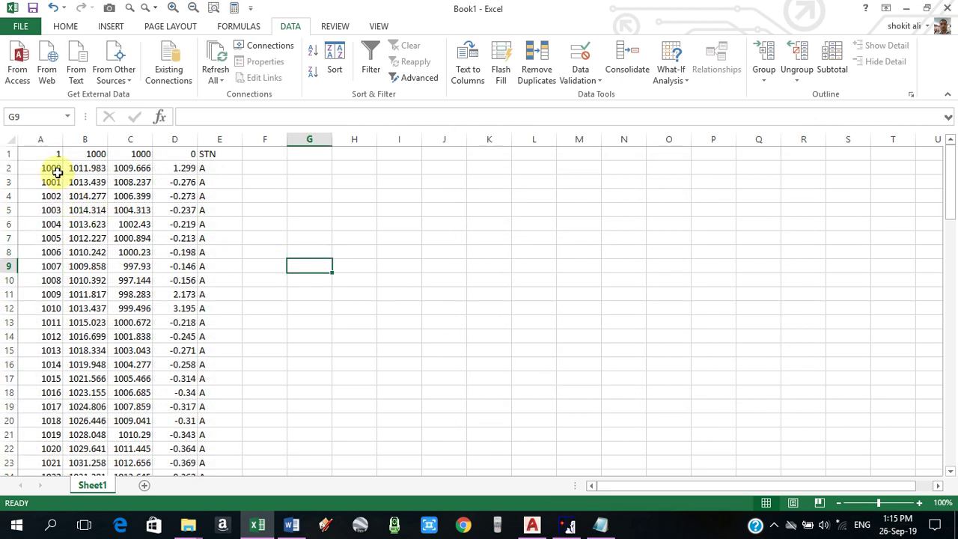
{"action": "left_click_drag", "start_coordinate": [106, 136], "coordinate": [192, 140]}
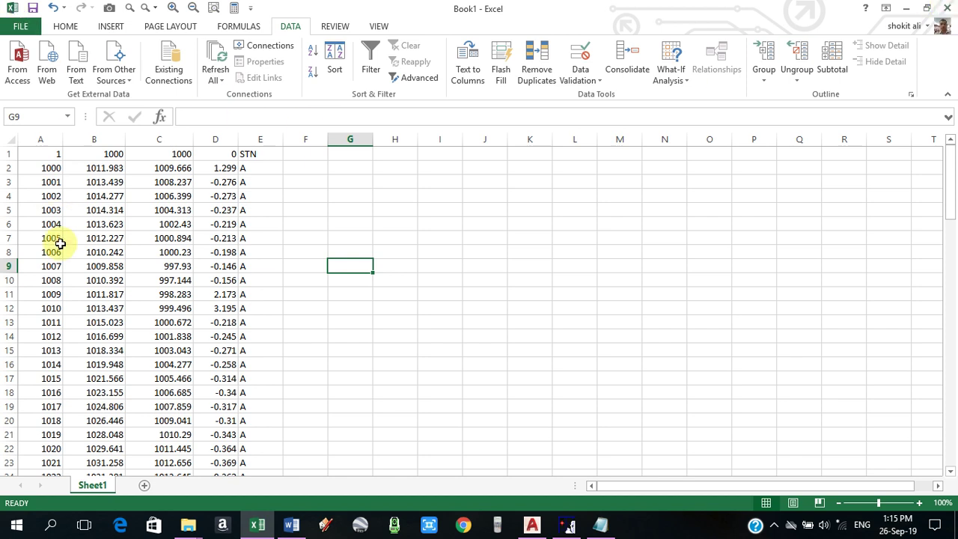
Close the workbook without saving it and close SDR33 pos.txt
{"action": "left_click", "coordinate": [951, 7]}
{"action": "left_click", "coordinate": [473, 282]}
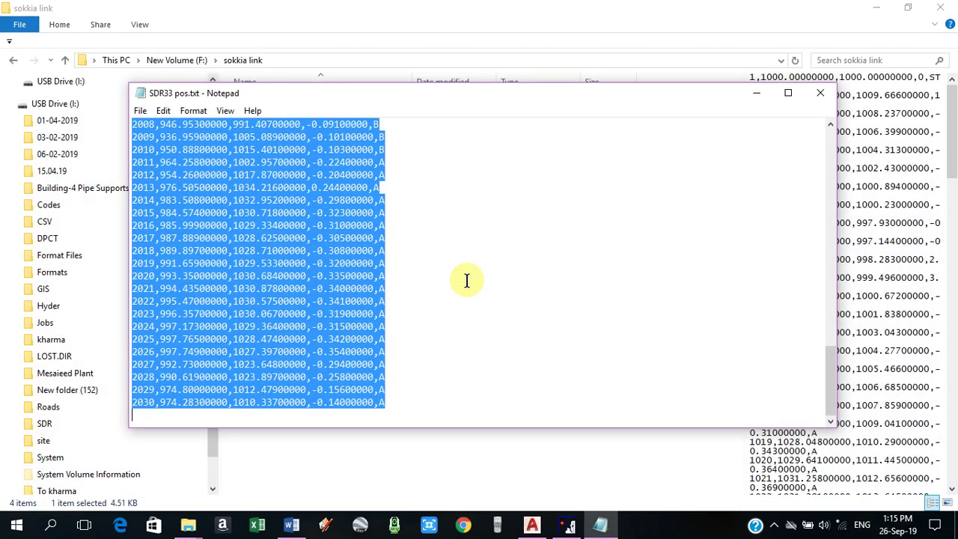
{"action": "left_click", "coordinate": [820, 92]}
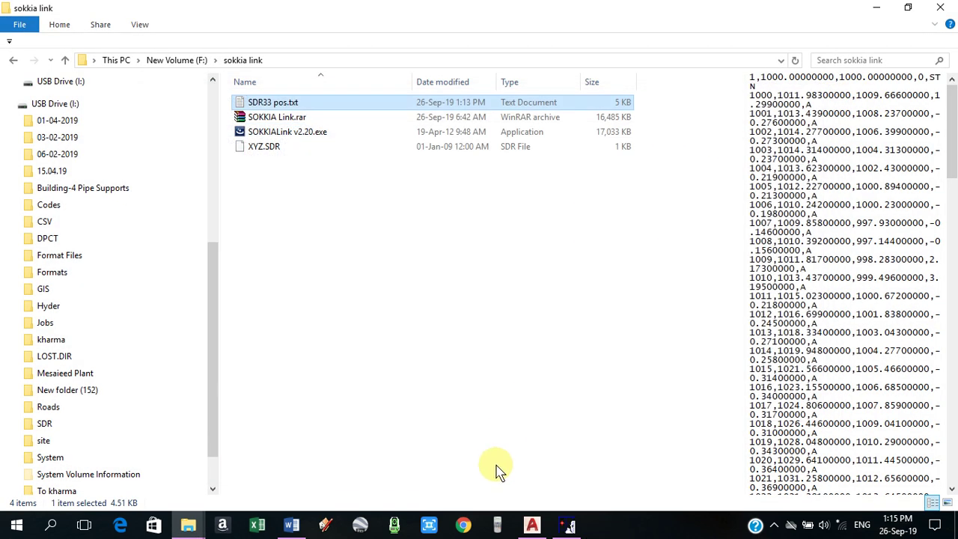
Open sample.csv from the desktop to examine the column layout of its points, and close it again
{"action": "left_click", "coordinate": [568, 527]}
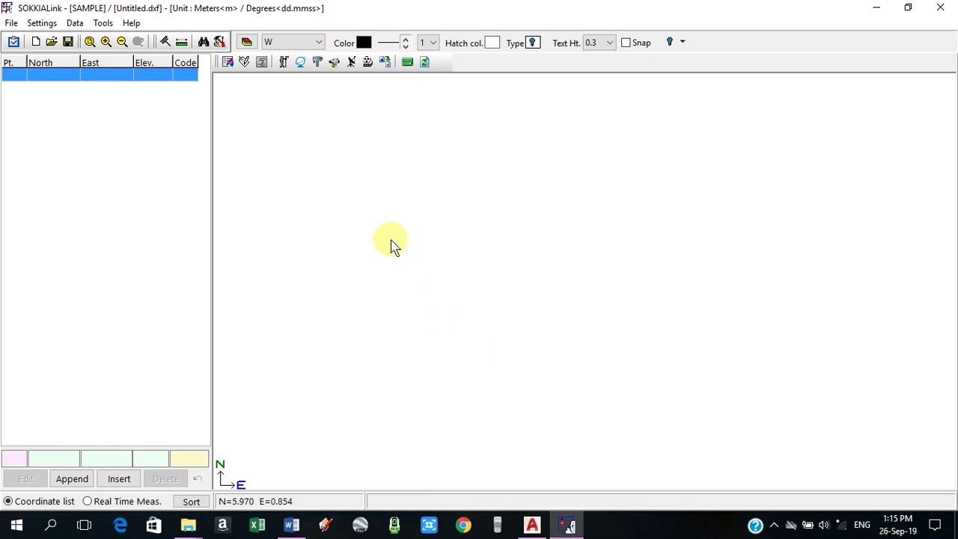
{"action": "left_click", "coordinate": [879, 9]}
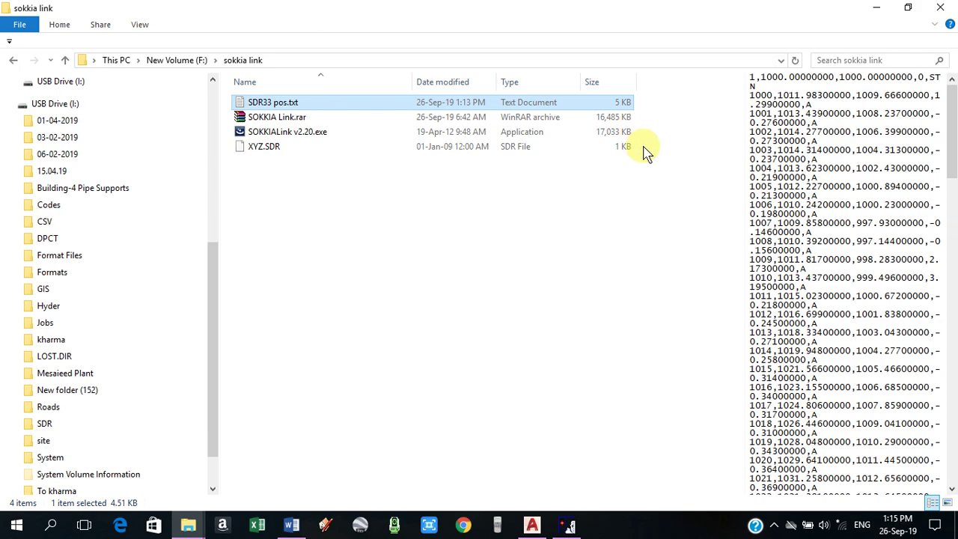
{"action": "left_click", "coordinate": [879, 9]}
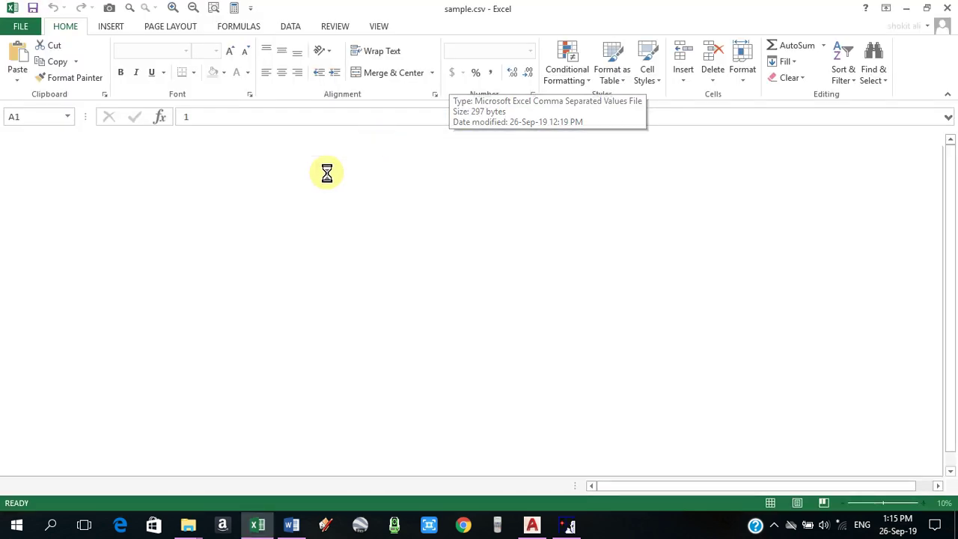
{"action": "left_click", "coordinate": [240, 192]}
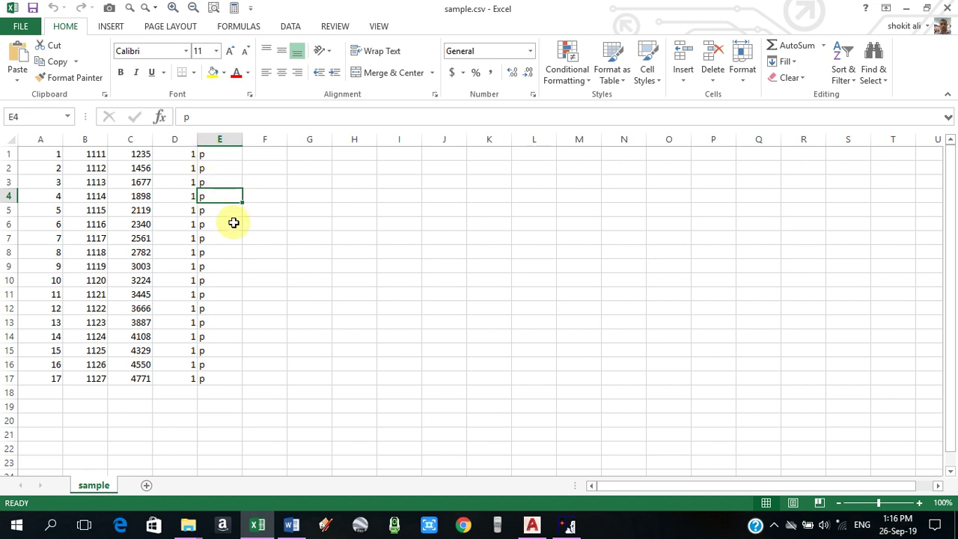
{"action": "left_click", "coordinate": [947, 8]}
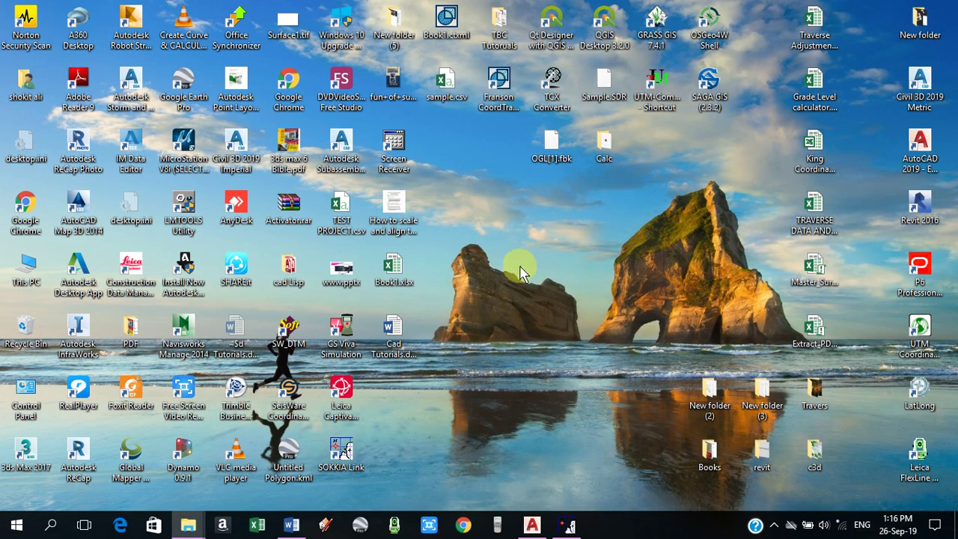
Open the field book and reduced coordinates tool in SOKKIA Link and set the input format to Pt,E,N,Z,Code<Comma>
{"action": "left_click", "coordinate": [572, 523]}
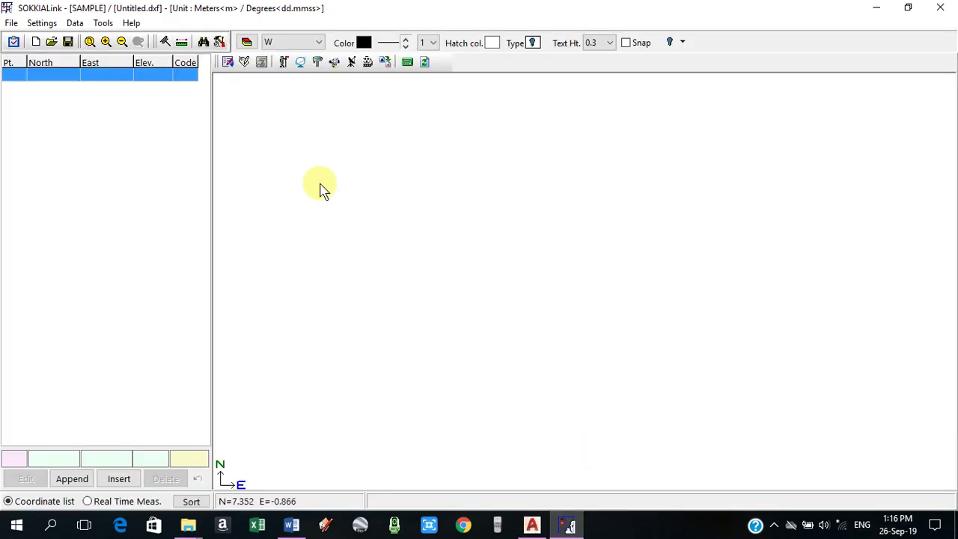
{"action": "left_click", "coordinate": [283, 62]}
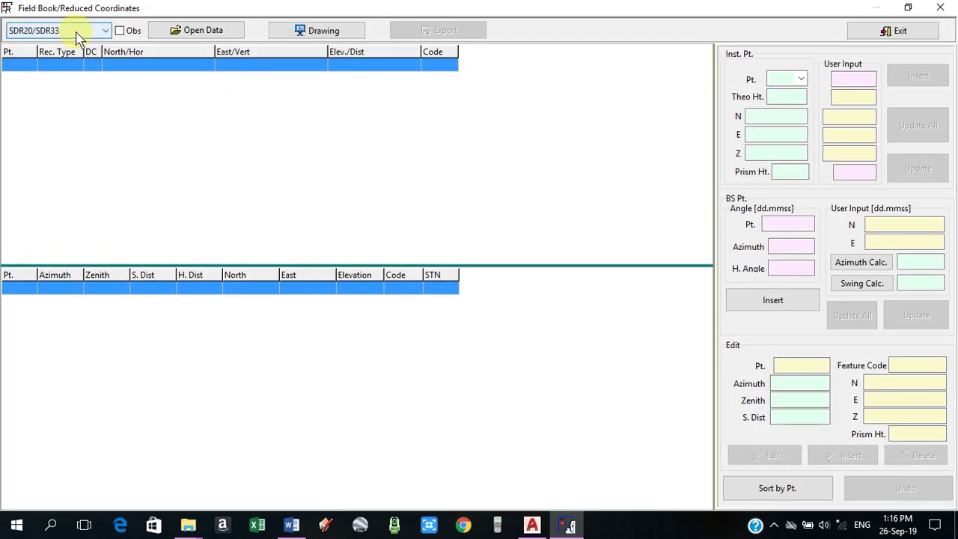
{"action": "left_click", "coordinate": [78, 38]}
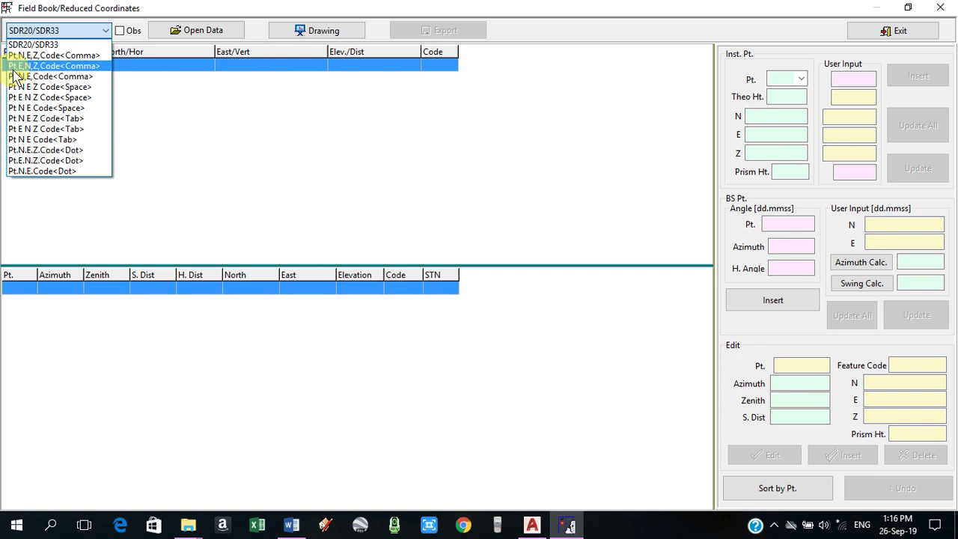
{"action": "left_click", "coordinate": [72, 67]}
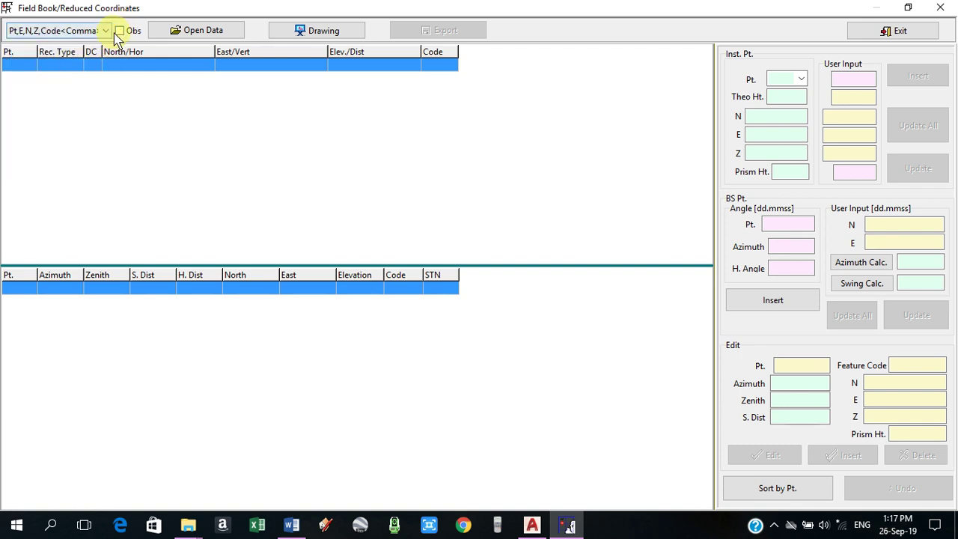
Load sample.csv from the desktop into the field book, with all file types listed
{"action": "left_click", "coordinate": [202, 33]}
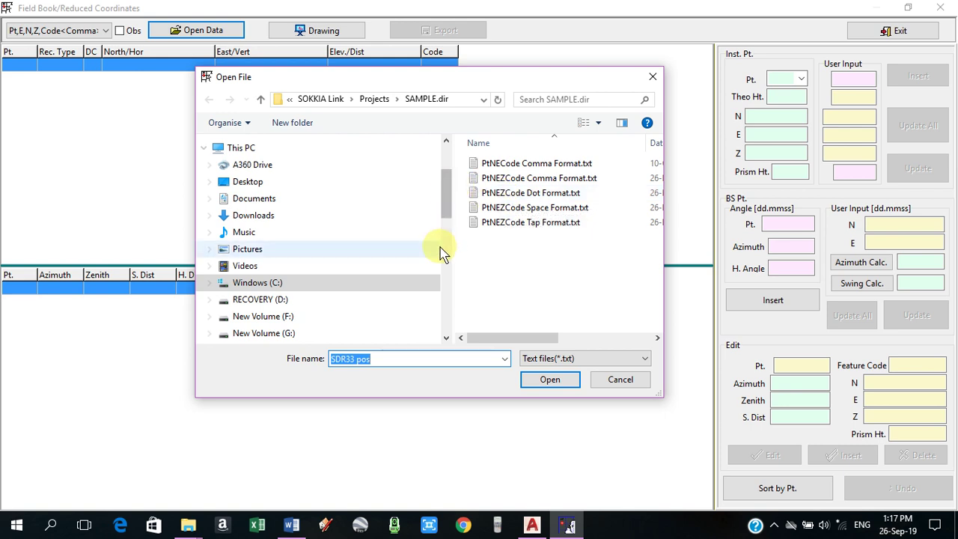
{"action": "left_click", "coordinate": [249, 184]}
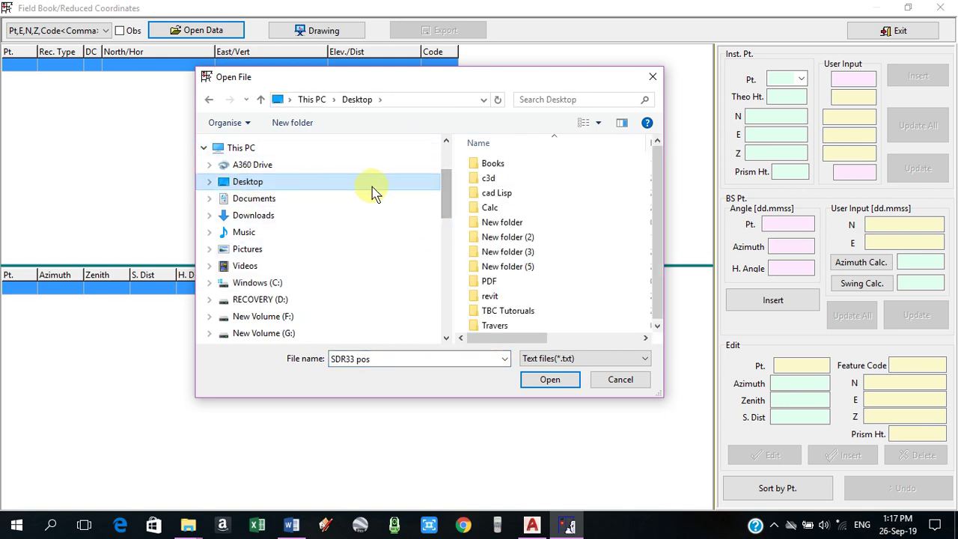
{"action": "left_click_drag", "start_coordinate": [656, 160], "coordinate": [657, 231]}
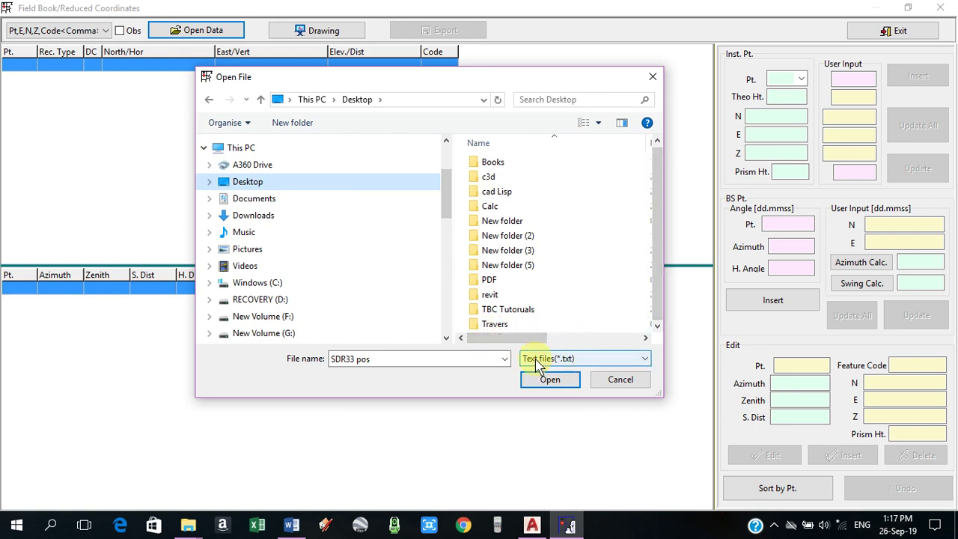
{"action": "left_click", "coordinate": [576, 365]}
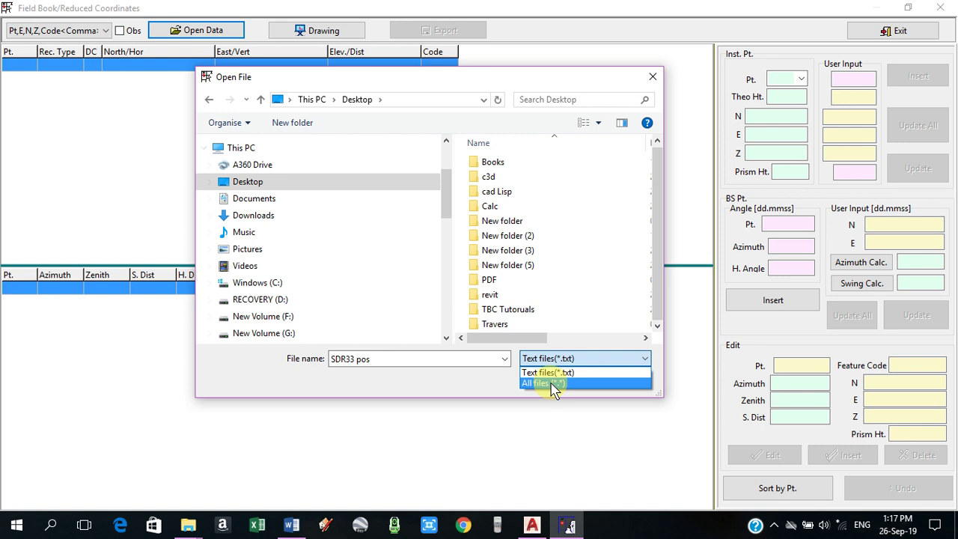
{"action": "left_click", "coordinate": [554, 381]}
{"action": "left_click_drag", "start_coordinate": [656, 156], "coordinate": [648, 265]}
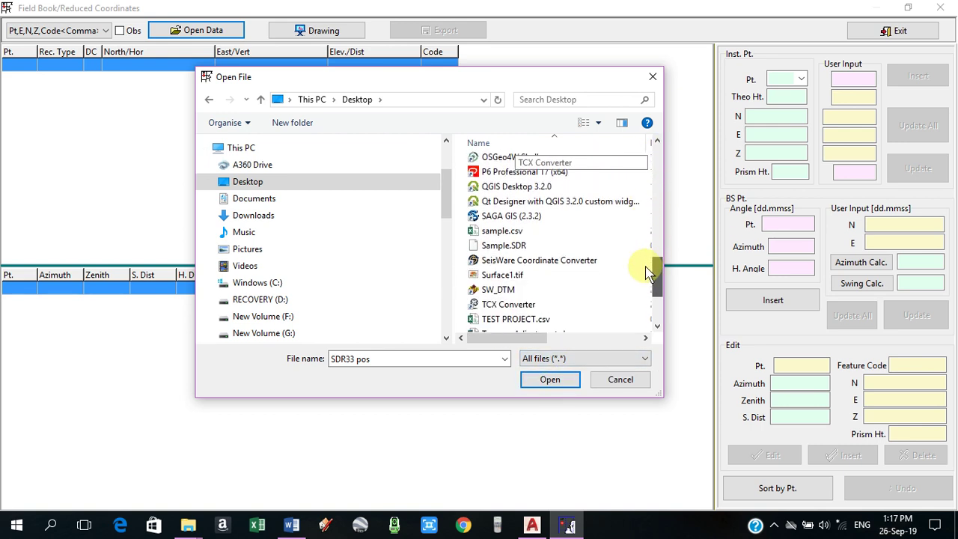
{"action": "left_click", "coordinate": [498, 232]}
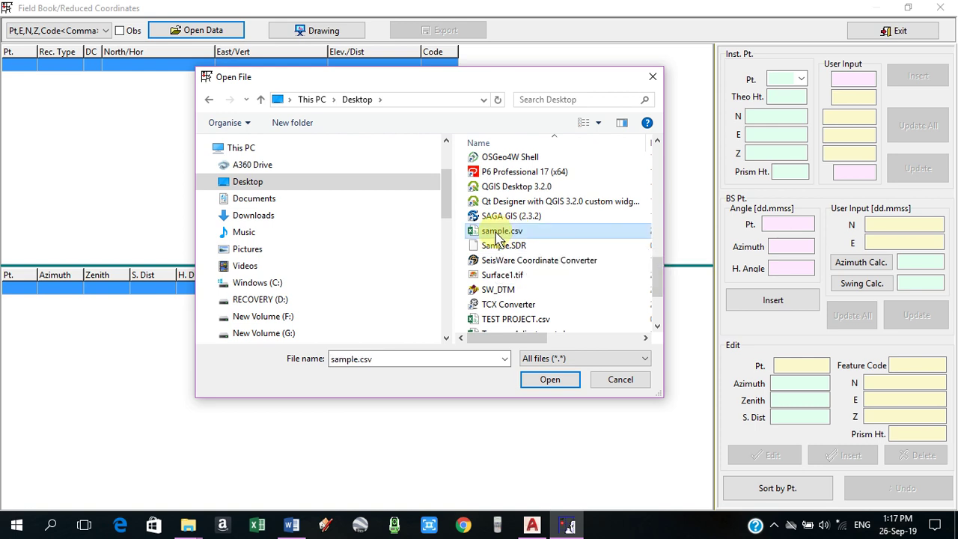
{"action": "left_click", "coordinate": [550, 379]}
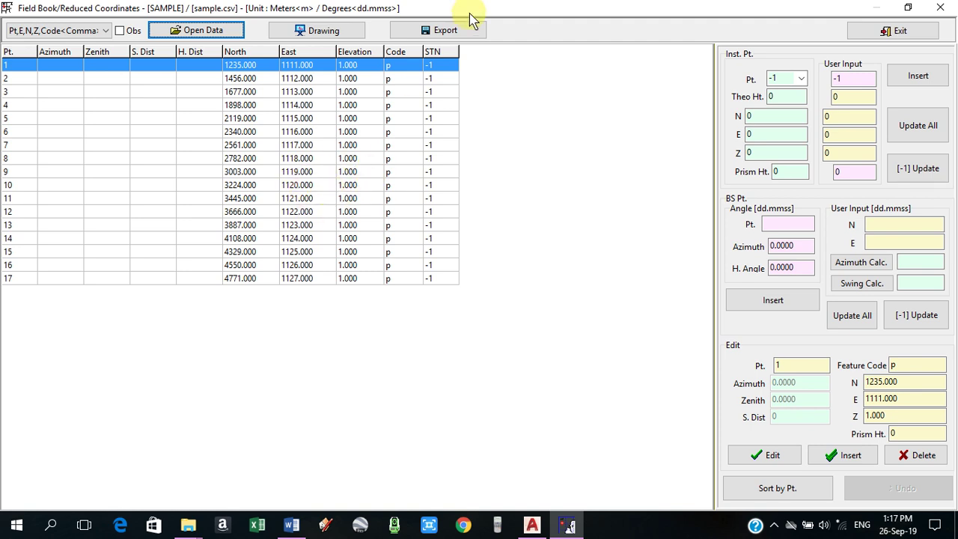
Set the export of the loaded points to an SDR file in the SDR33 Coordinates format and confirm it
{"action": "left_click", "coordinate": [444, 34]}
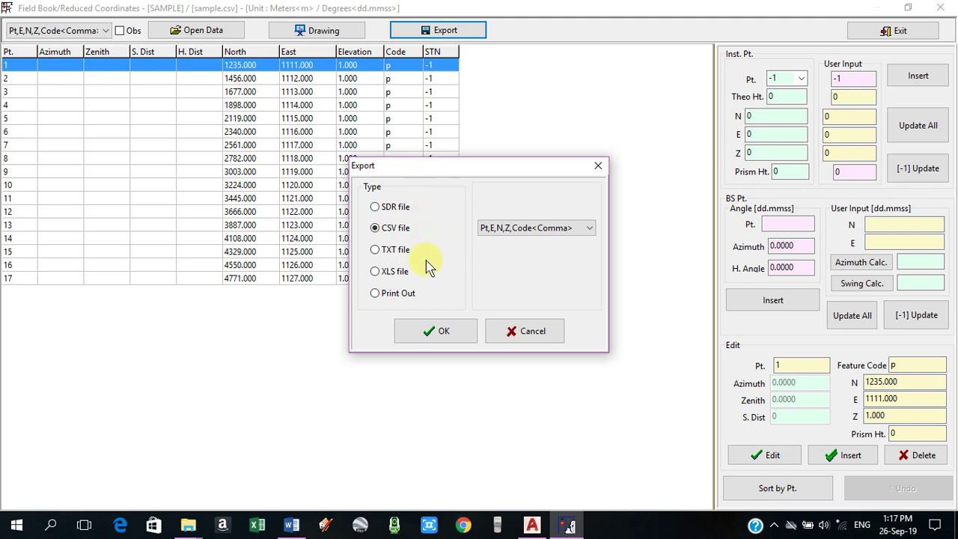
{"action": "left_click", "coordinate": [390, 209]}
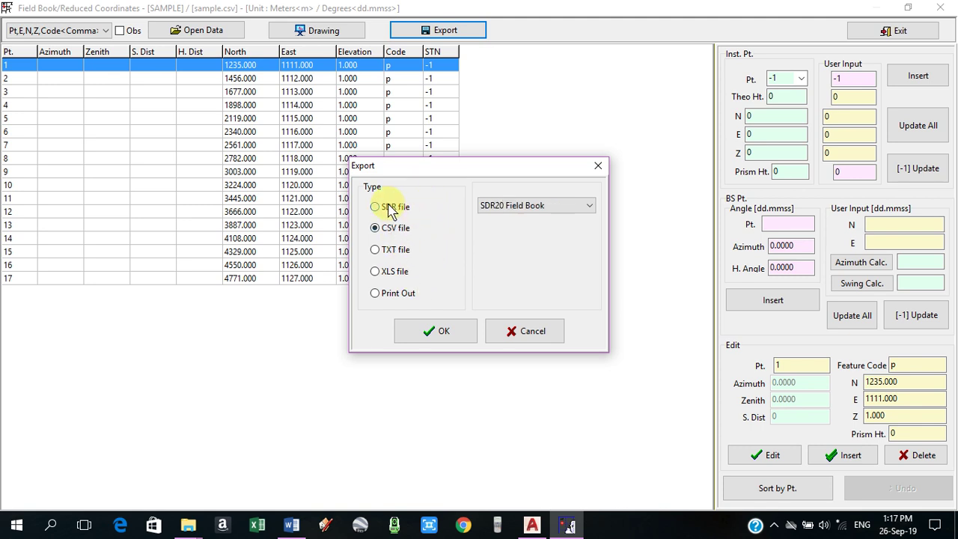
{"action": "left_click", "coordinate": [565, 212]}
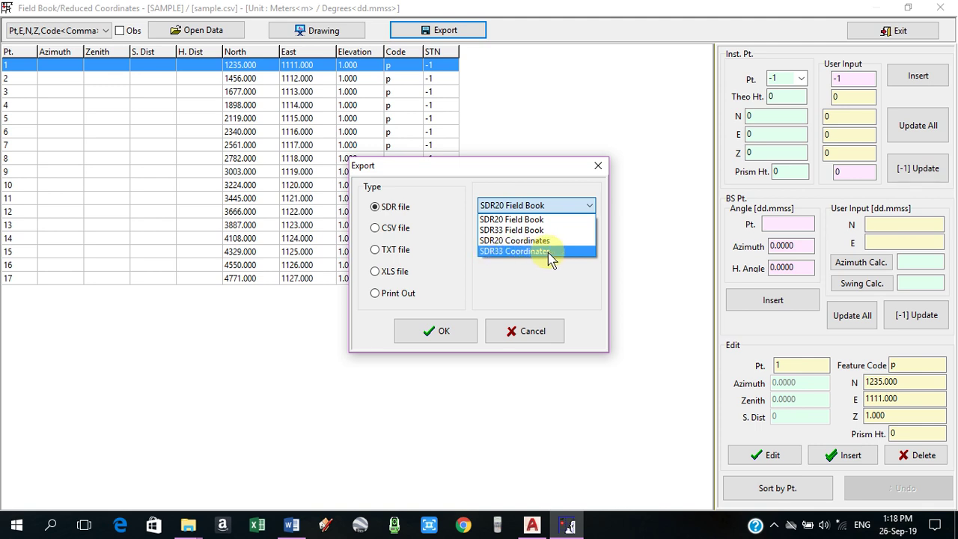
{"action": "left_click", "coordinate": [503, 253]}
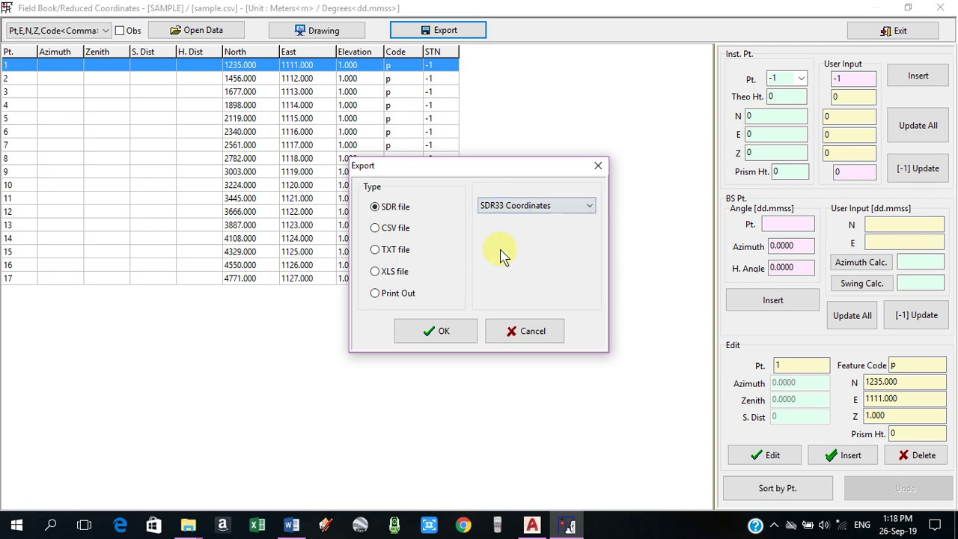
{"action": "left_click", "coordinate": [438, 330]}
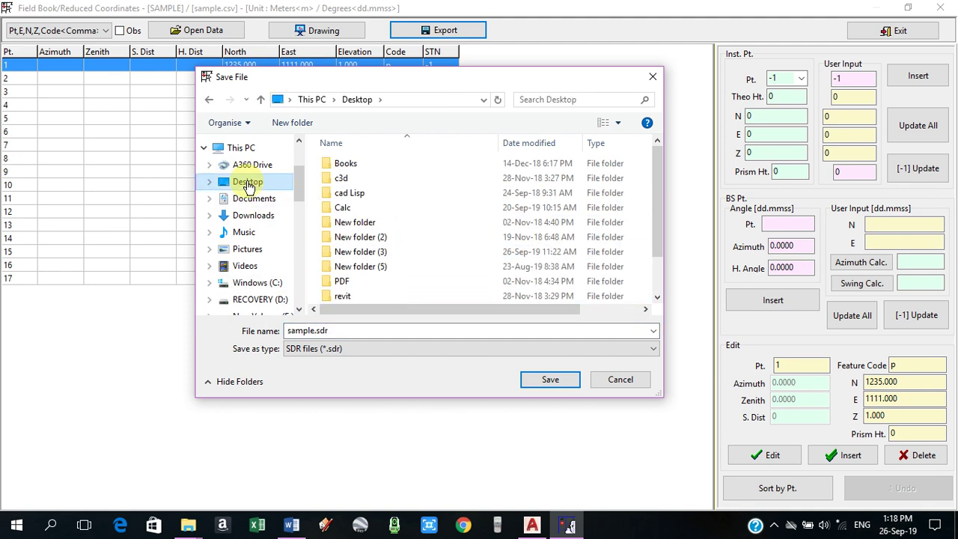
Save the export to the desktop as sample.sdr, replacing the existing Sample.SDR
{"action": "left_click_drag", "start_coordinate": [659, 157], "coordinate": [656, 242]}
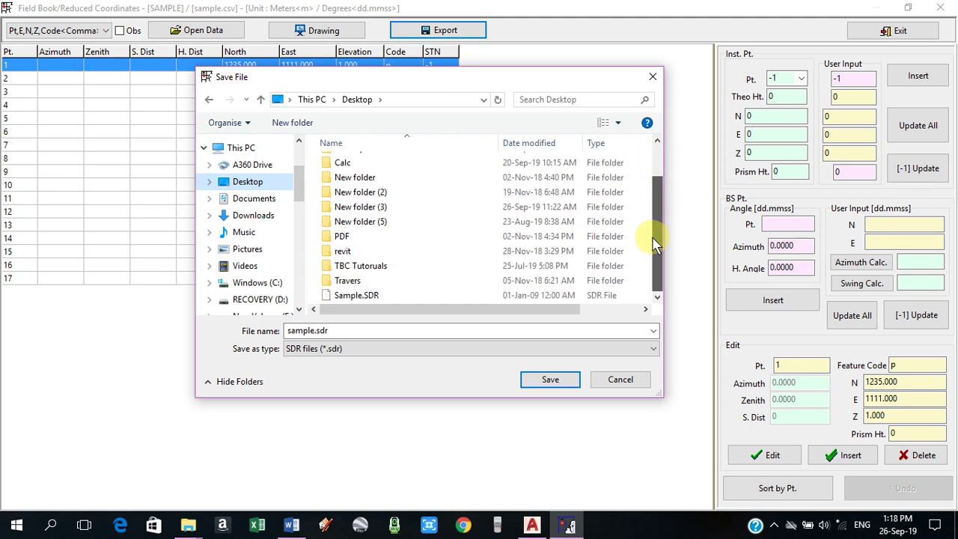
{"action": "left_click", "coordinate": [293, 331]}
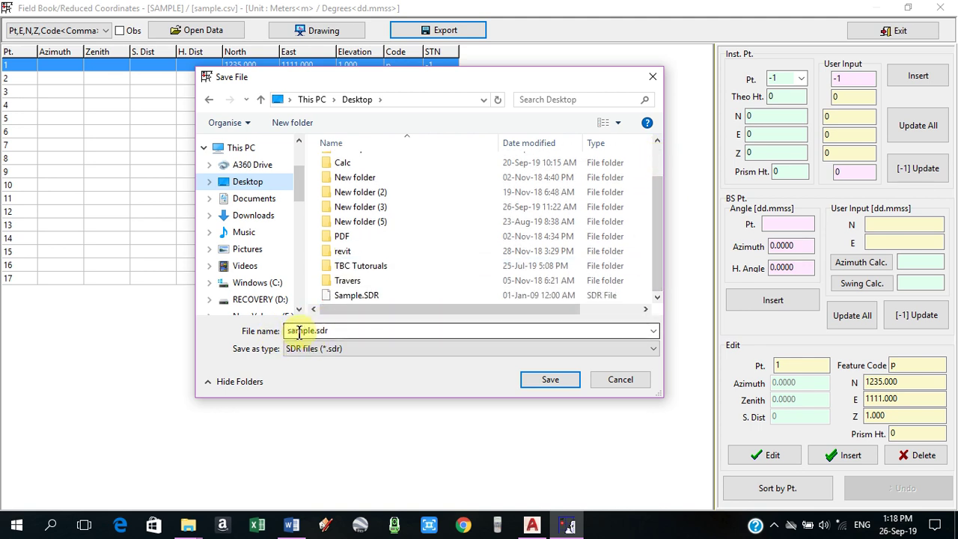
{"action": "type", "text": "r"}
{"action": "left_click", "coordinate": [550, 380]}
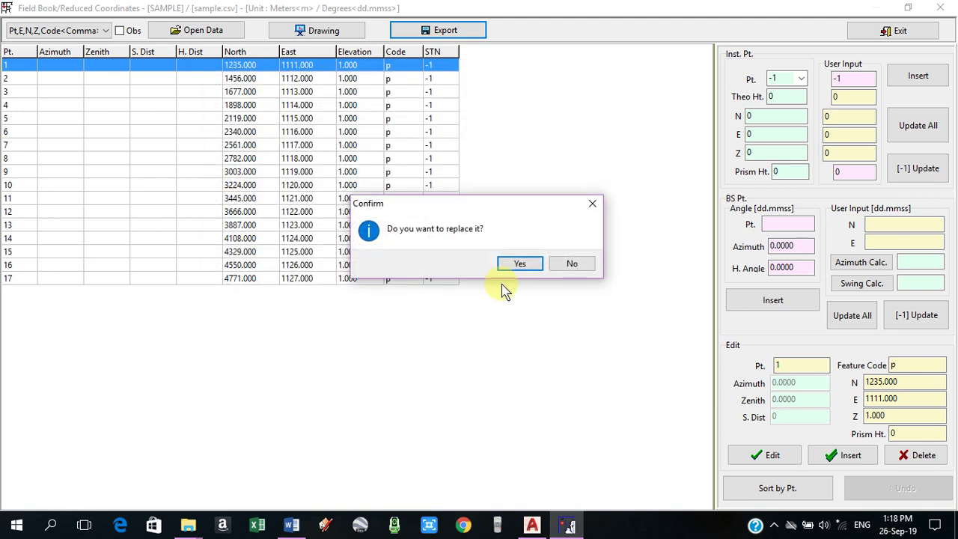
{"action": "left_click", "coordinate": [513, 262]}
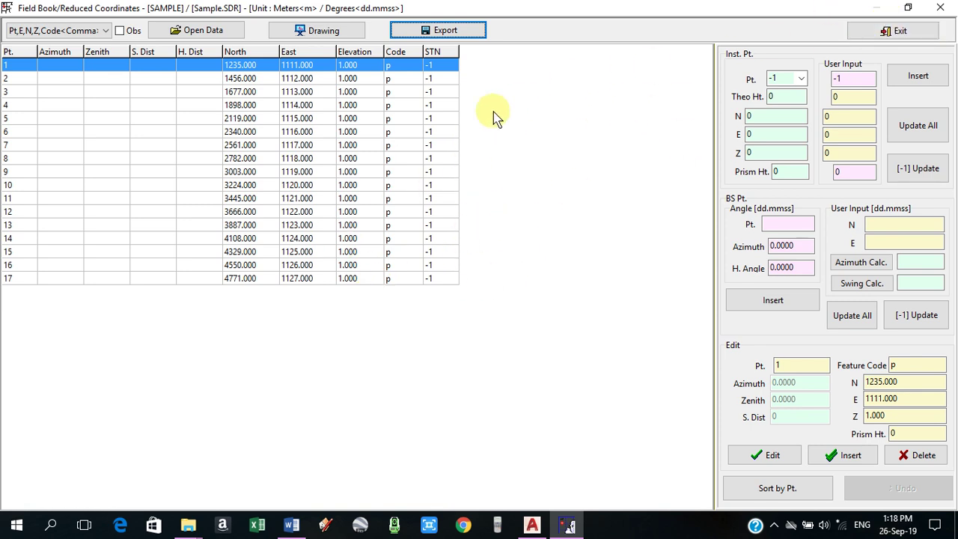
Exit the field book and minimize SOKKIA Link to locate the exported Sample.SDR on the desktop
{"action": "left_click", "coordinate": [893, 31]}
{"action": "left_click", "coordinate": [874, 7]}
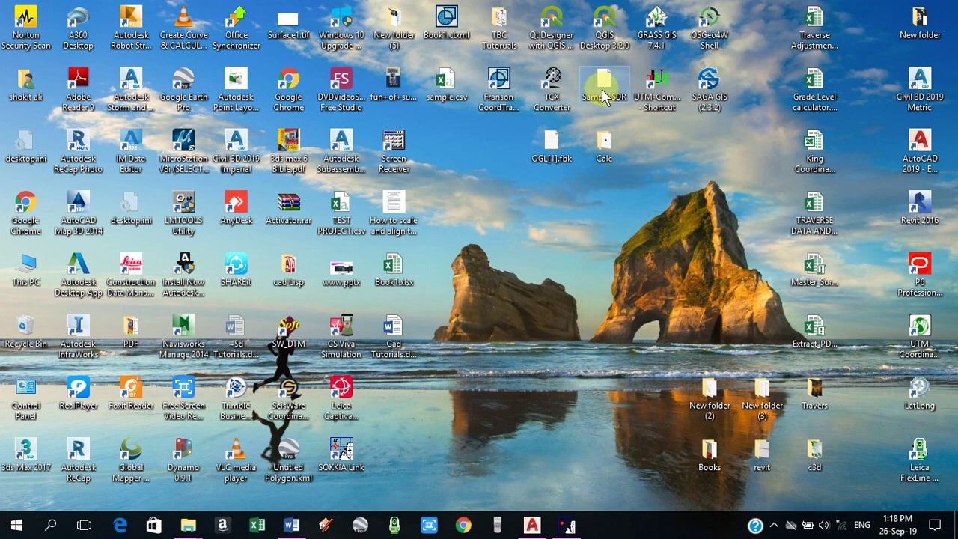
{"action": "mouse_move", "coordinate": [600, 87]}
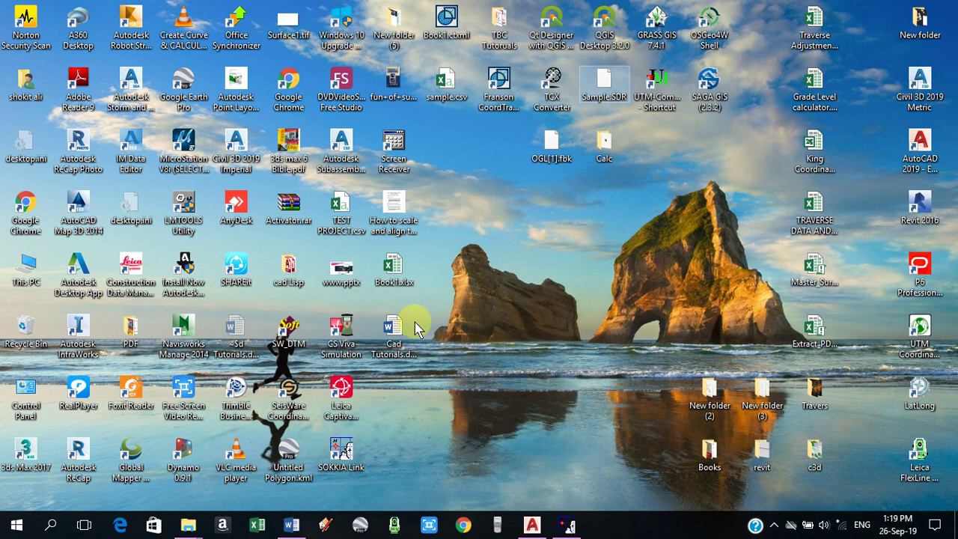
{"action": "left_click", "coordinate": [291, 524]}
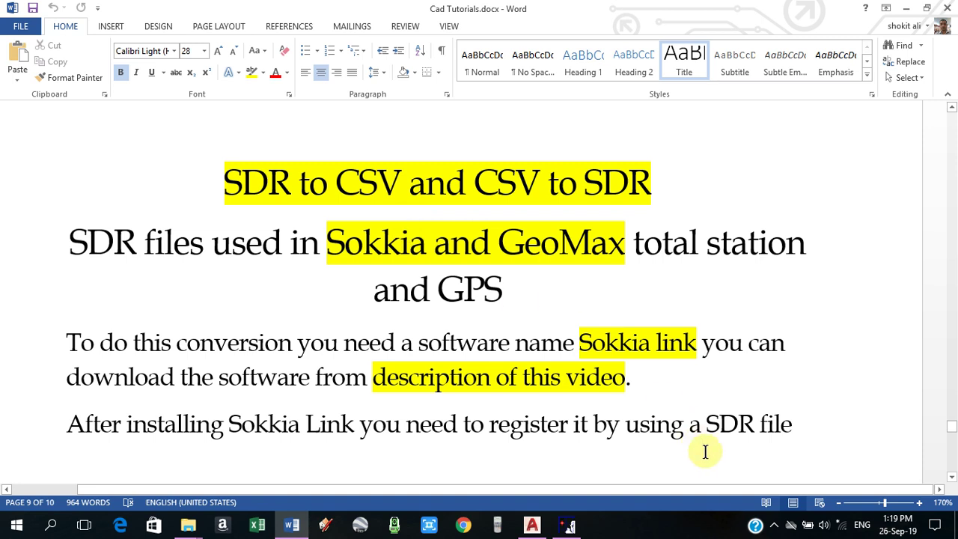
{"action": "left_click", "coordinate": [775, 526]}
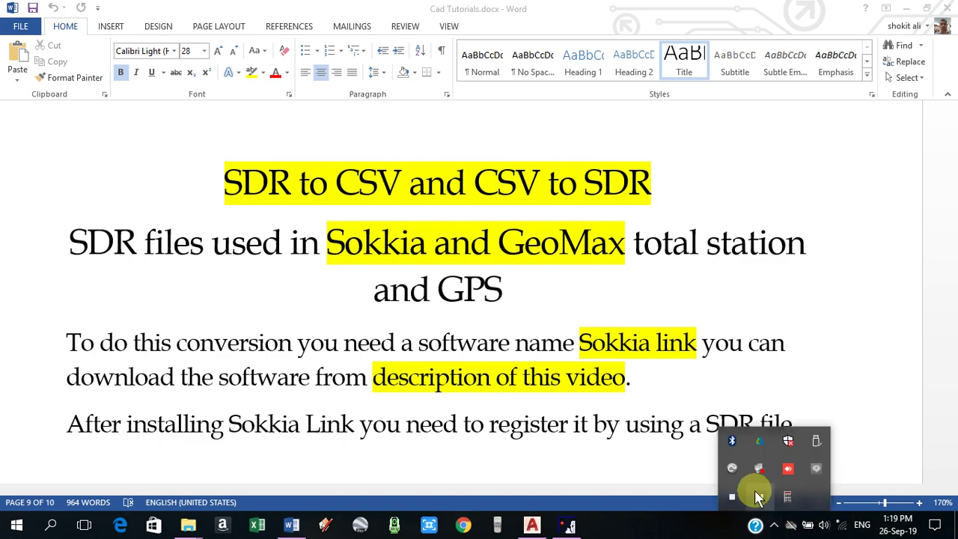